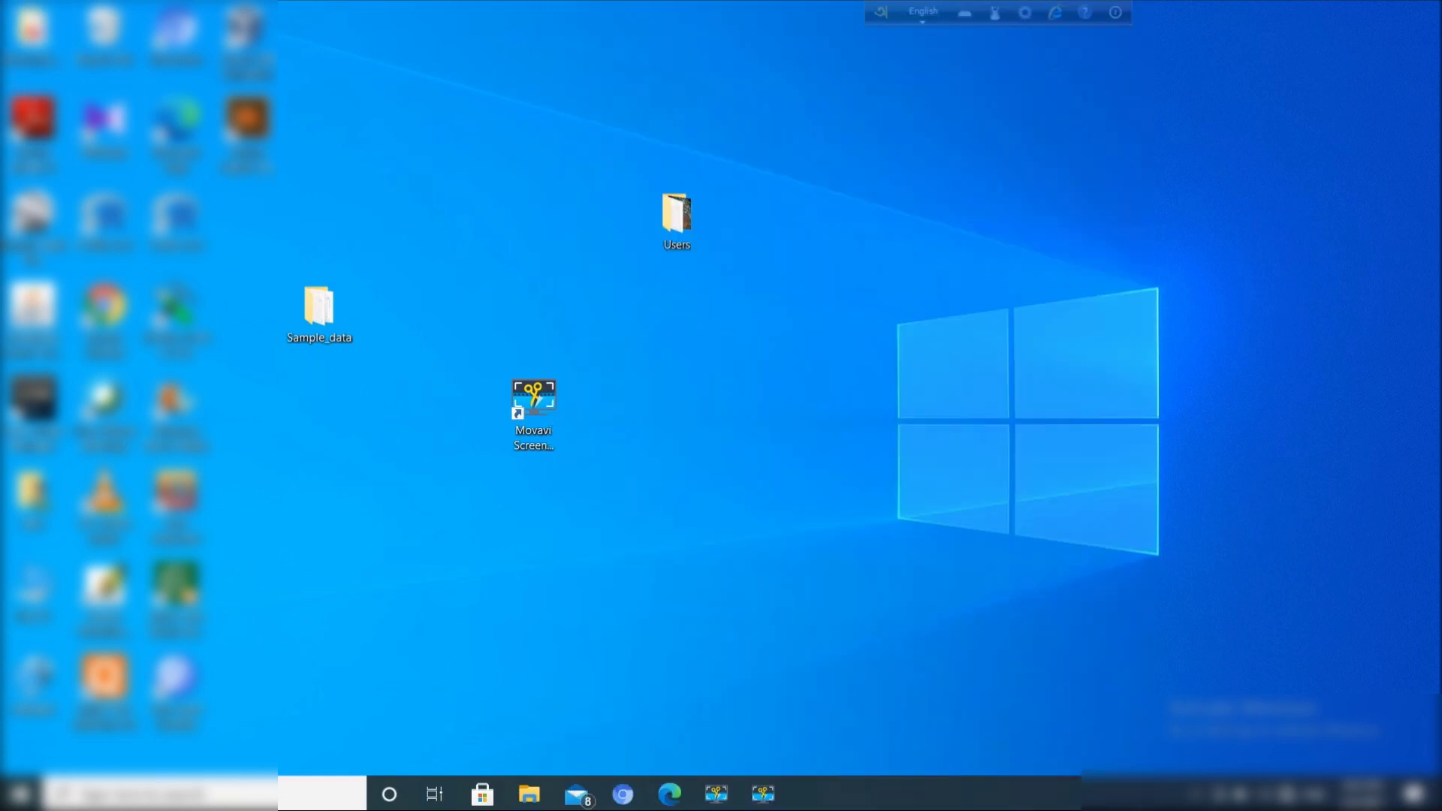
Launch GEOrient from taskbar search, accept the evaluation licence, and open File Explorer
click(295, 796)
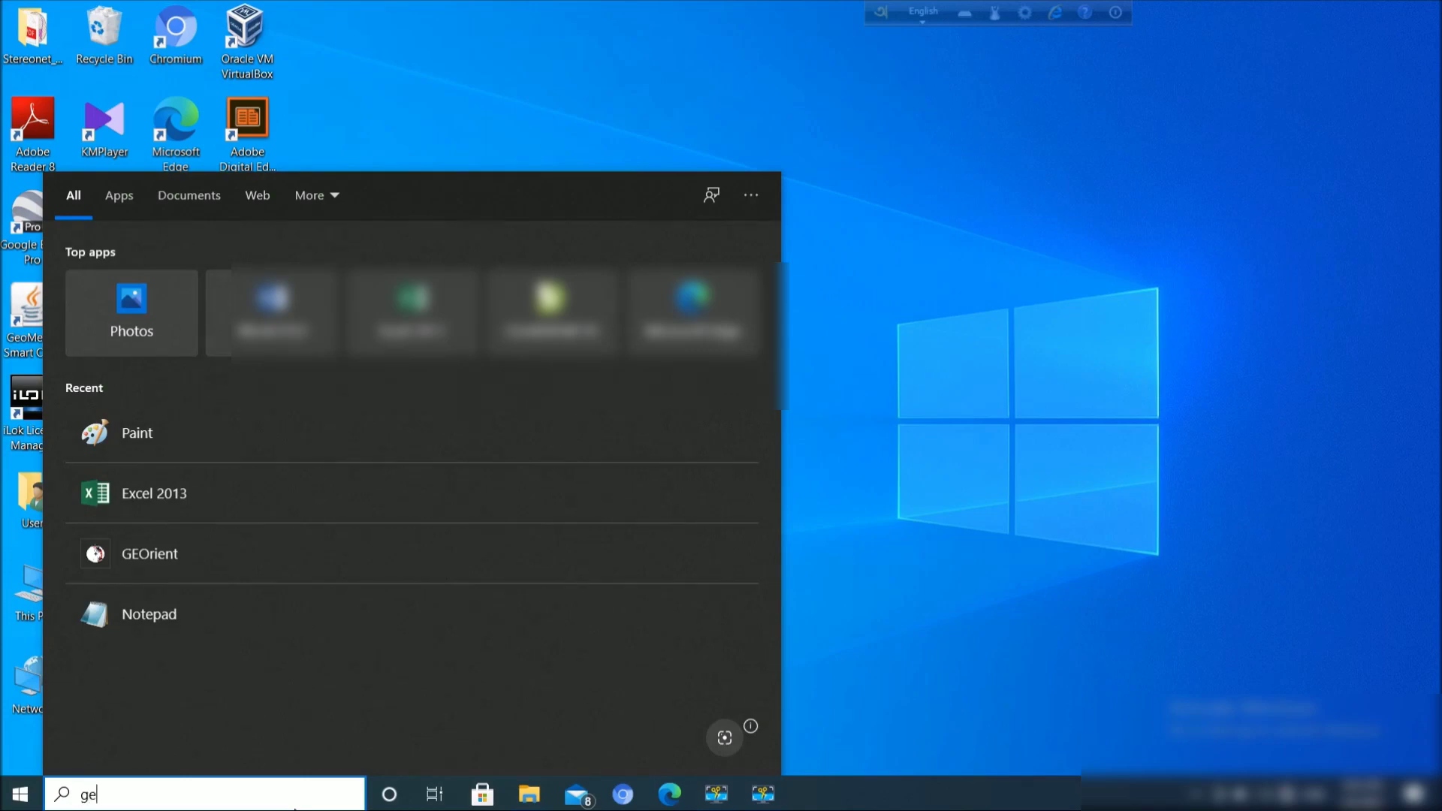
text(geo)
click(156, 300)
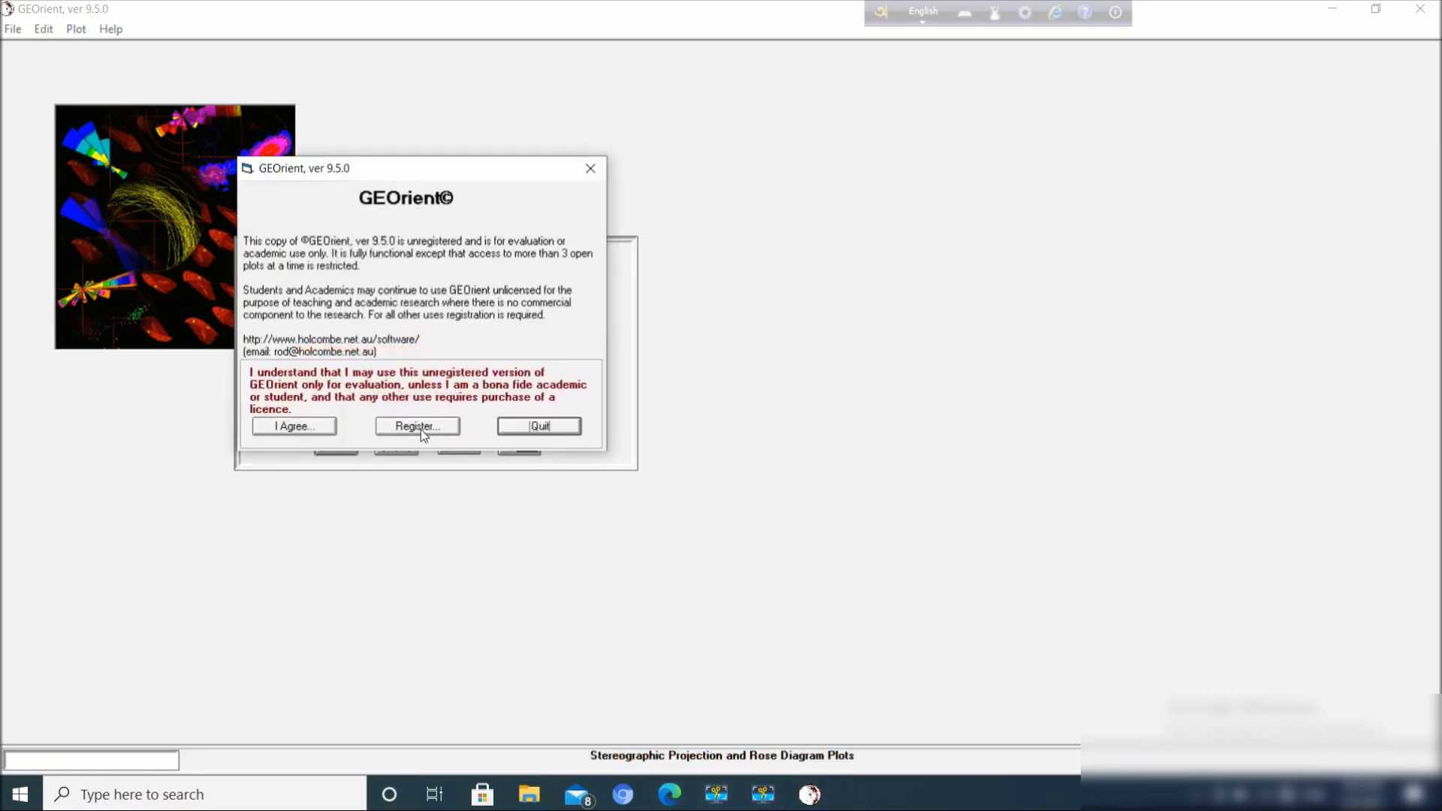
click(260, 430)
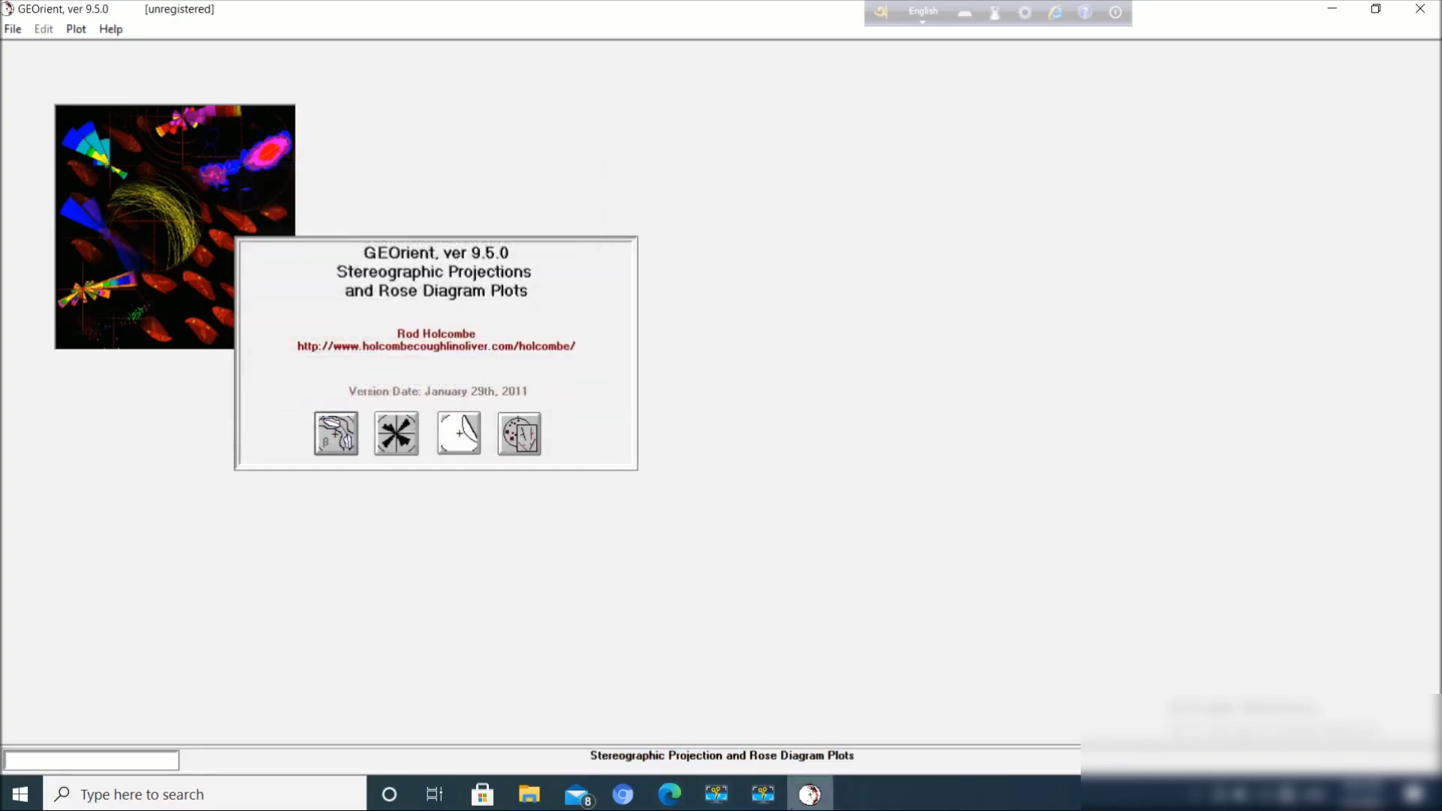
click(530, 795)
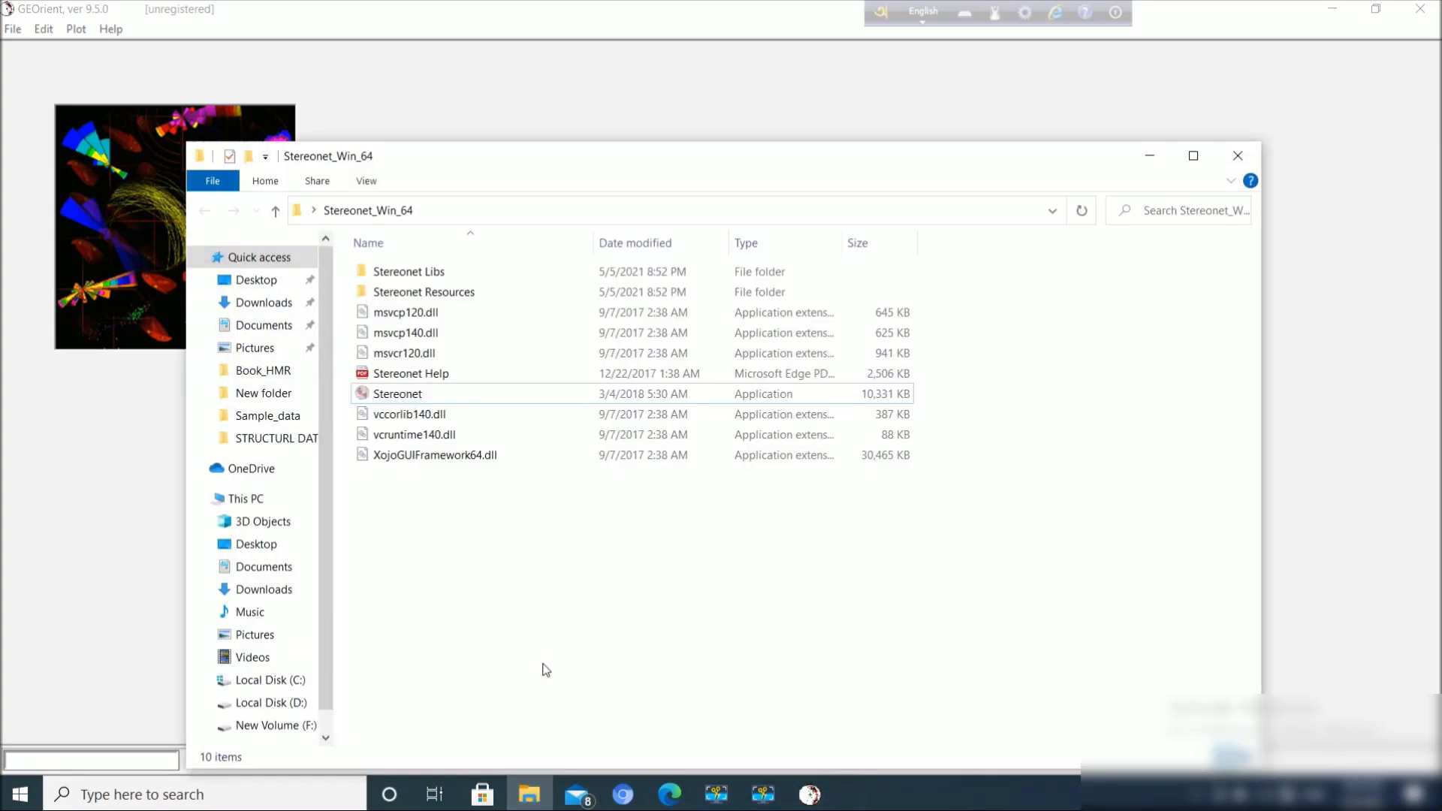
Open the Sample_data folder, inspect the fold file in Notepad, then narrow and shift the window right
click(1163, 163)
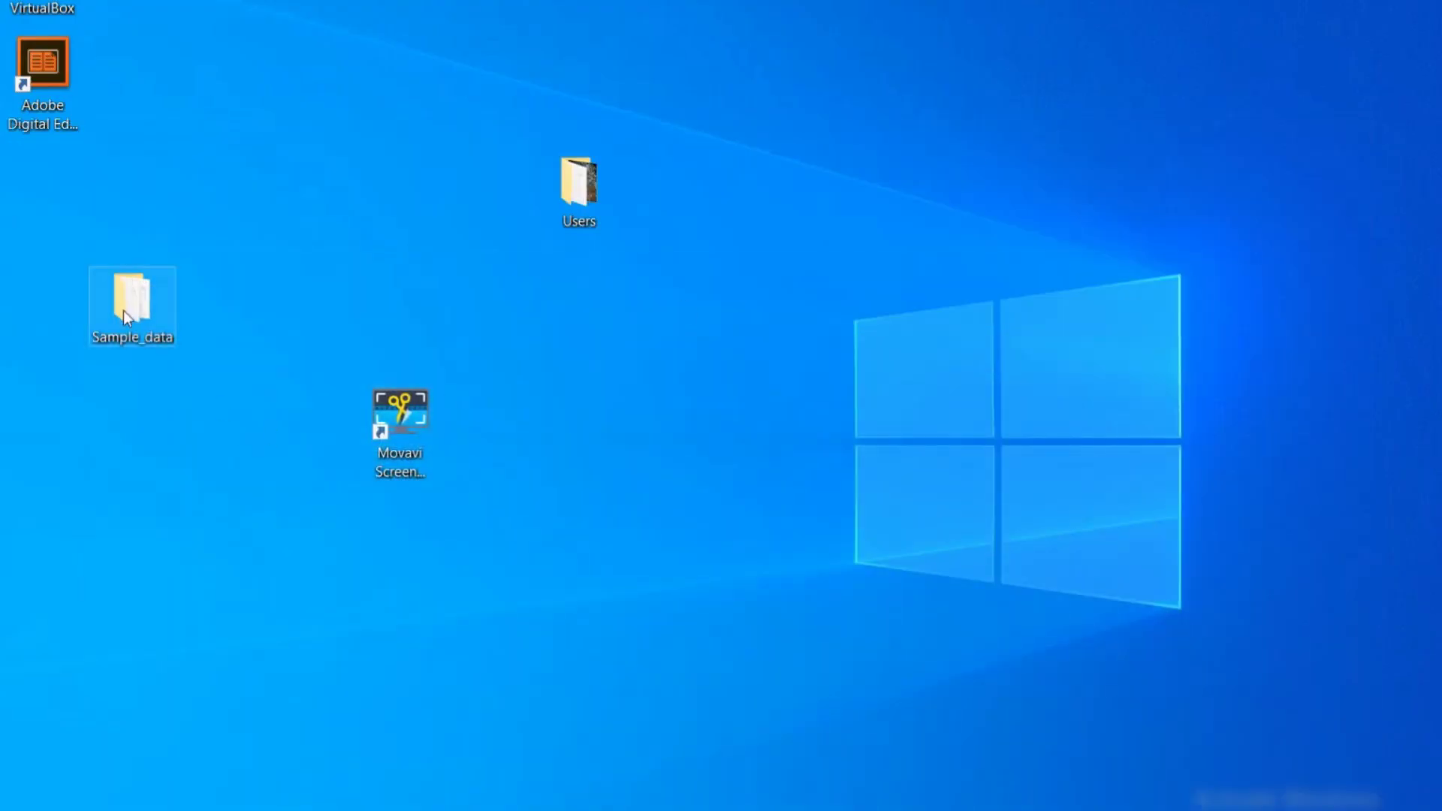
double_click(124, 310)
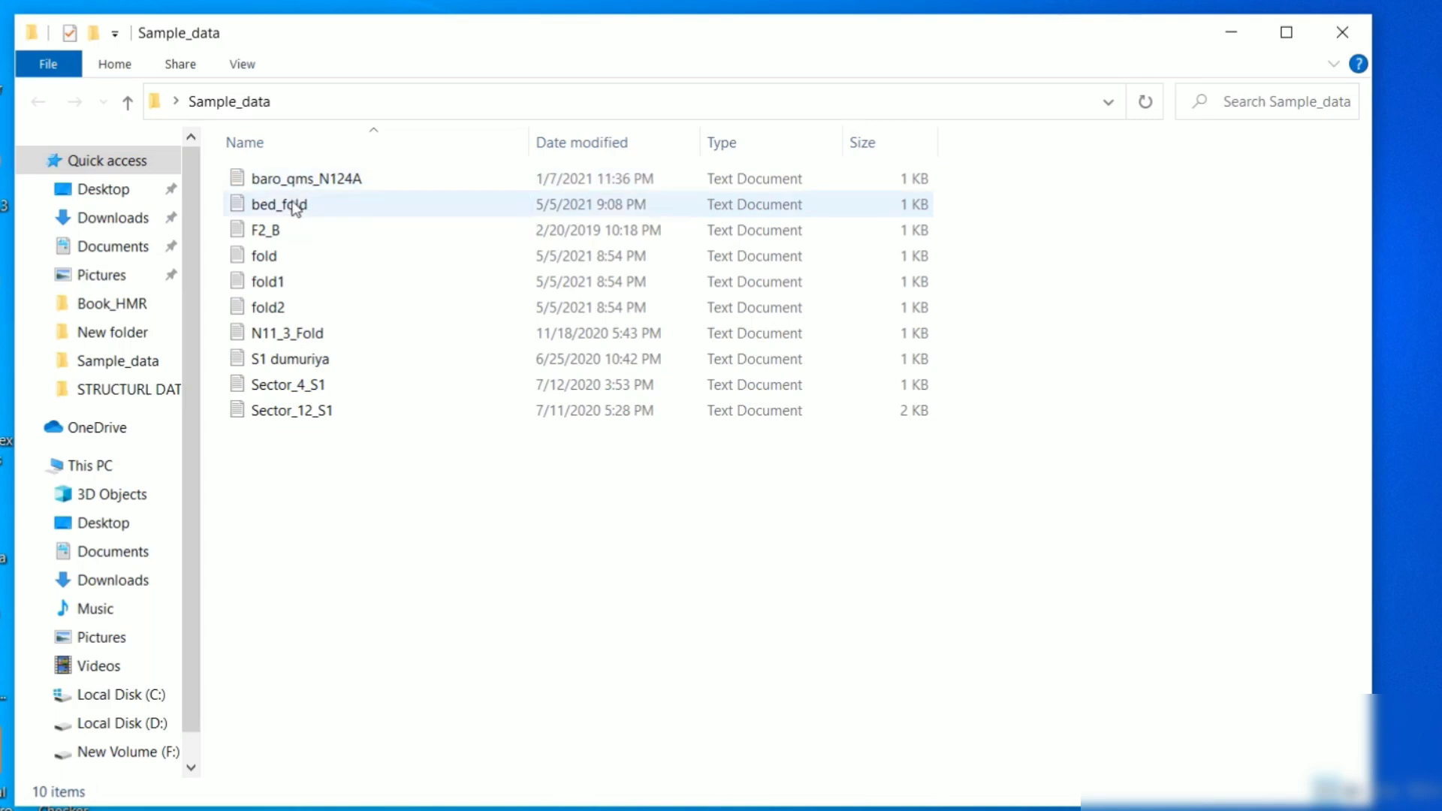
double_click(286, 254)
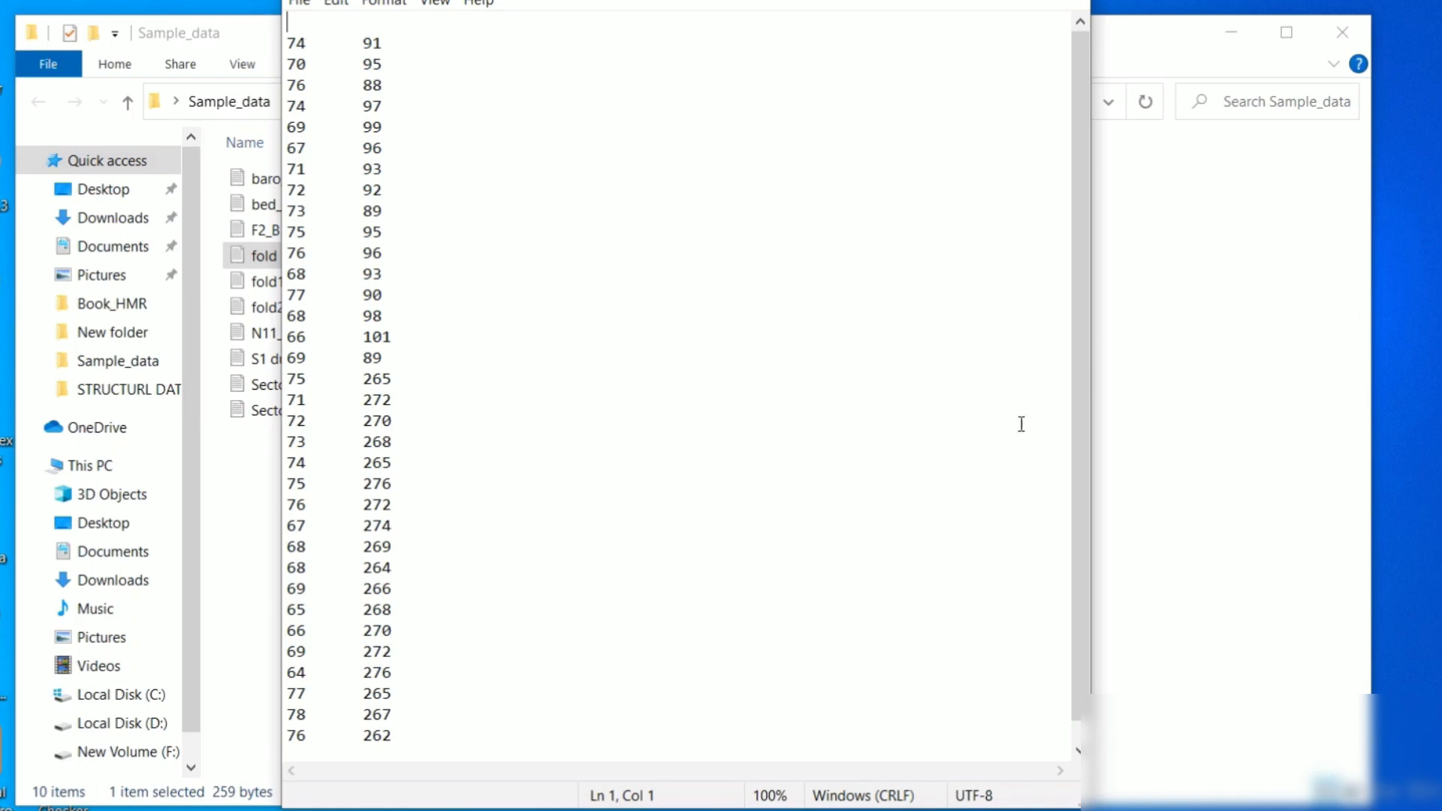
key(alt+F4)
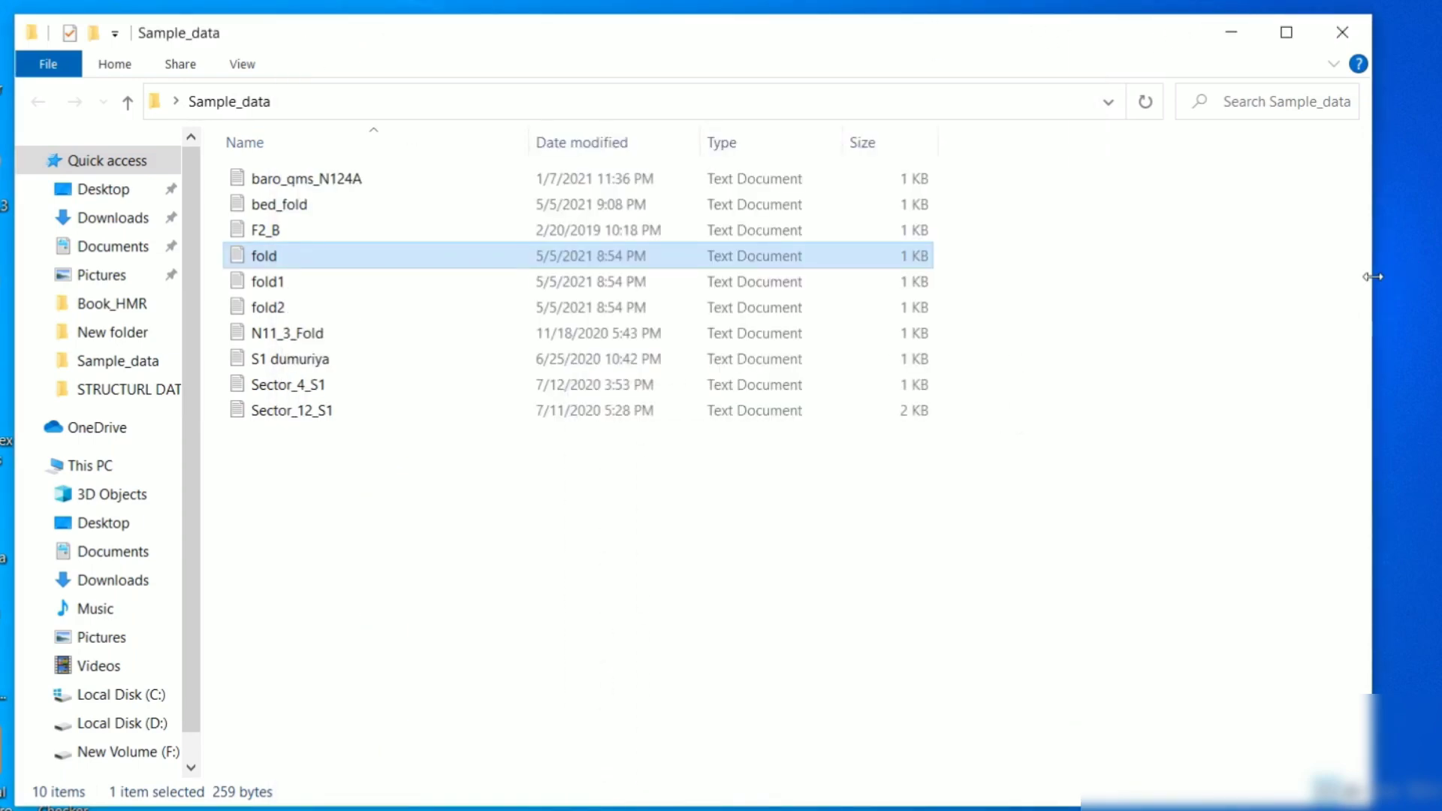
drag(1372, 277, 985, 309)
drag(537, 17, 1126, 20)
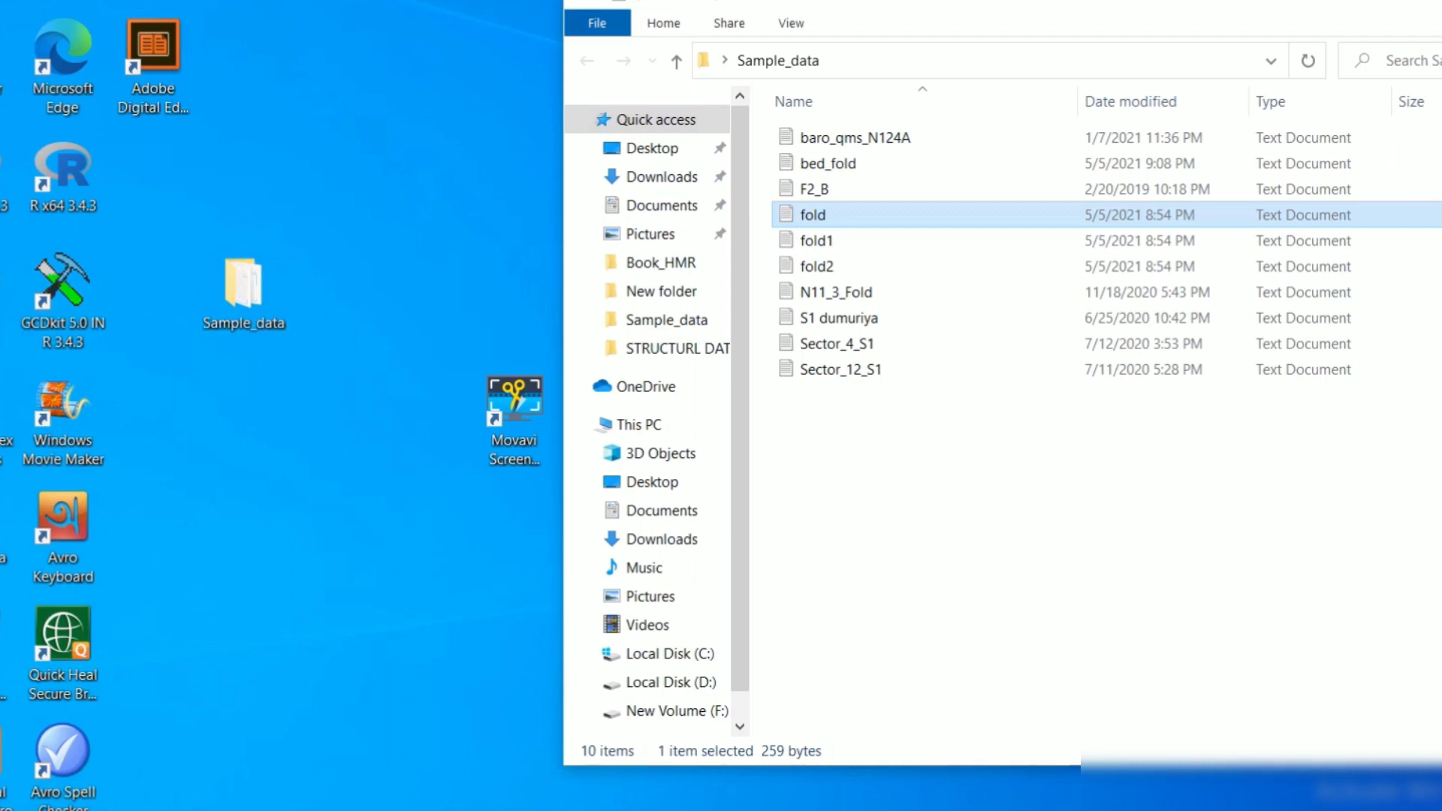
Bring GEOrient's start screen back to the front from the taskbar
mouse_move(864, 807)
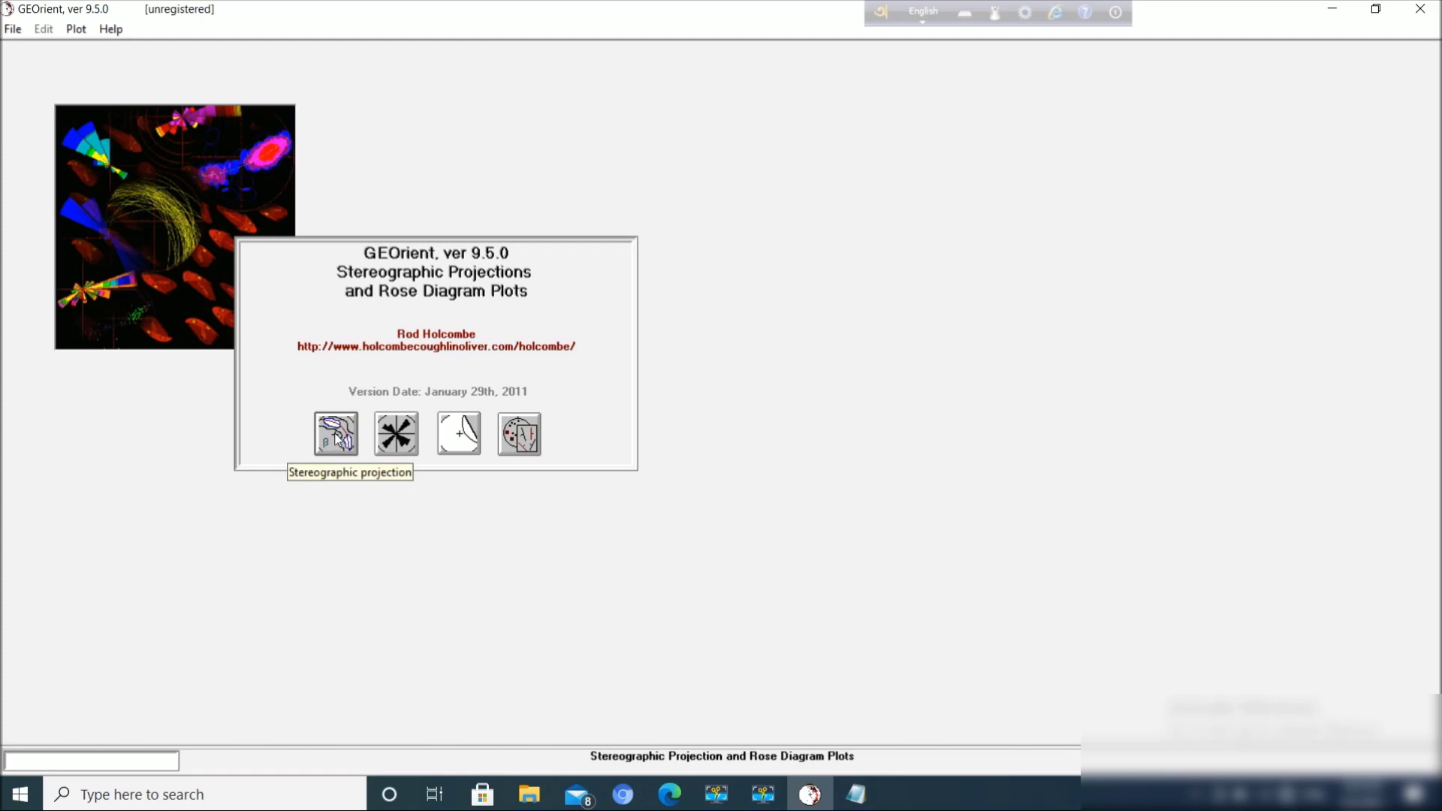
Start a new stereographic projection, then open the bed_fold file in Notepad to check its values
click(338, 437)
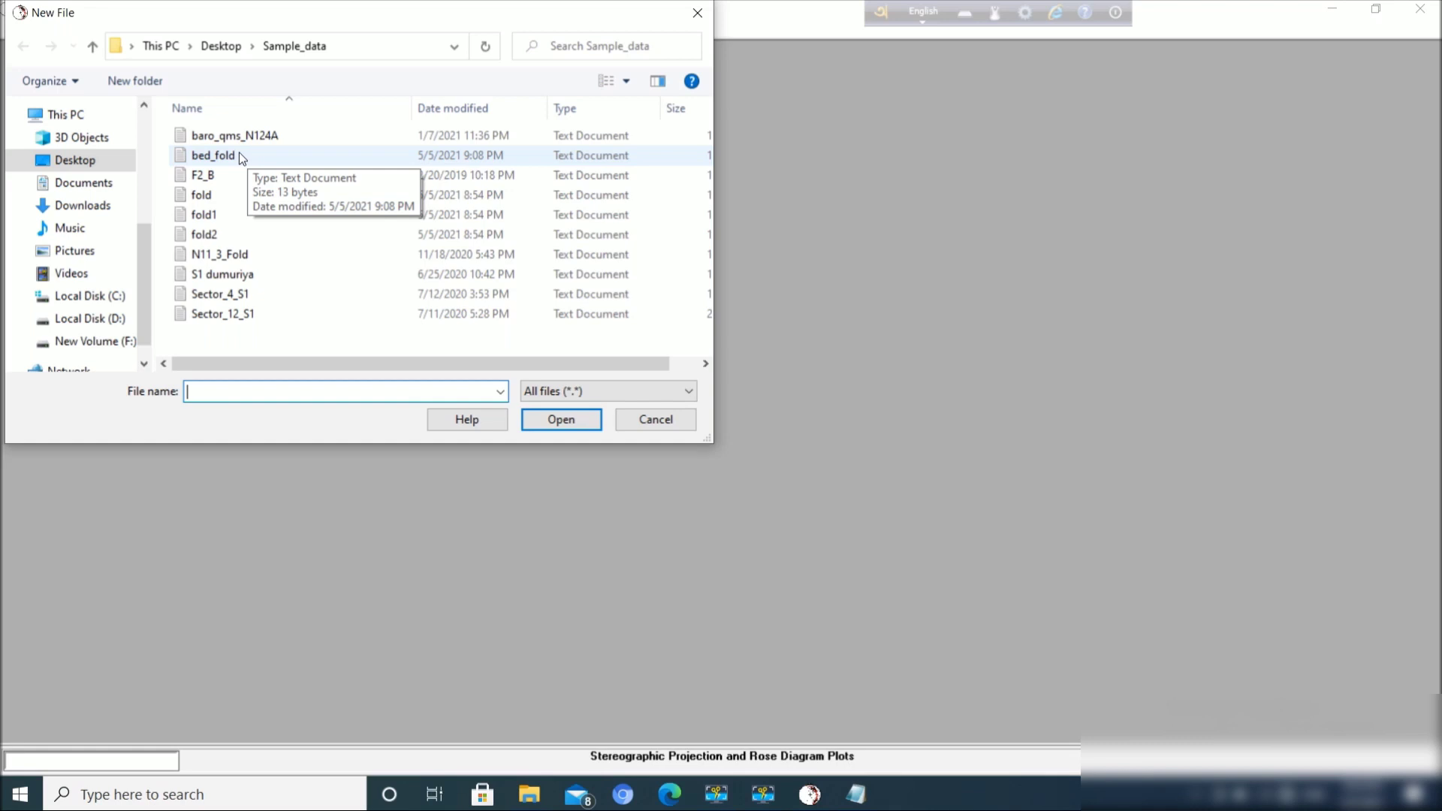
click(242, 156)
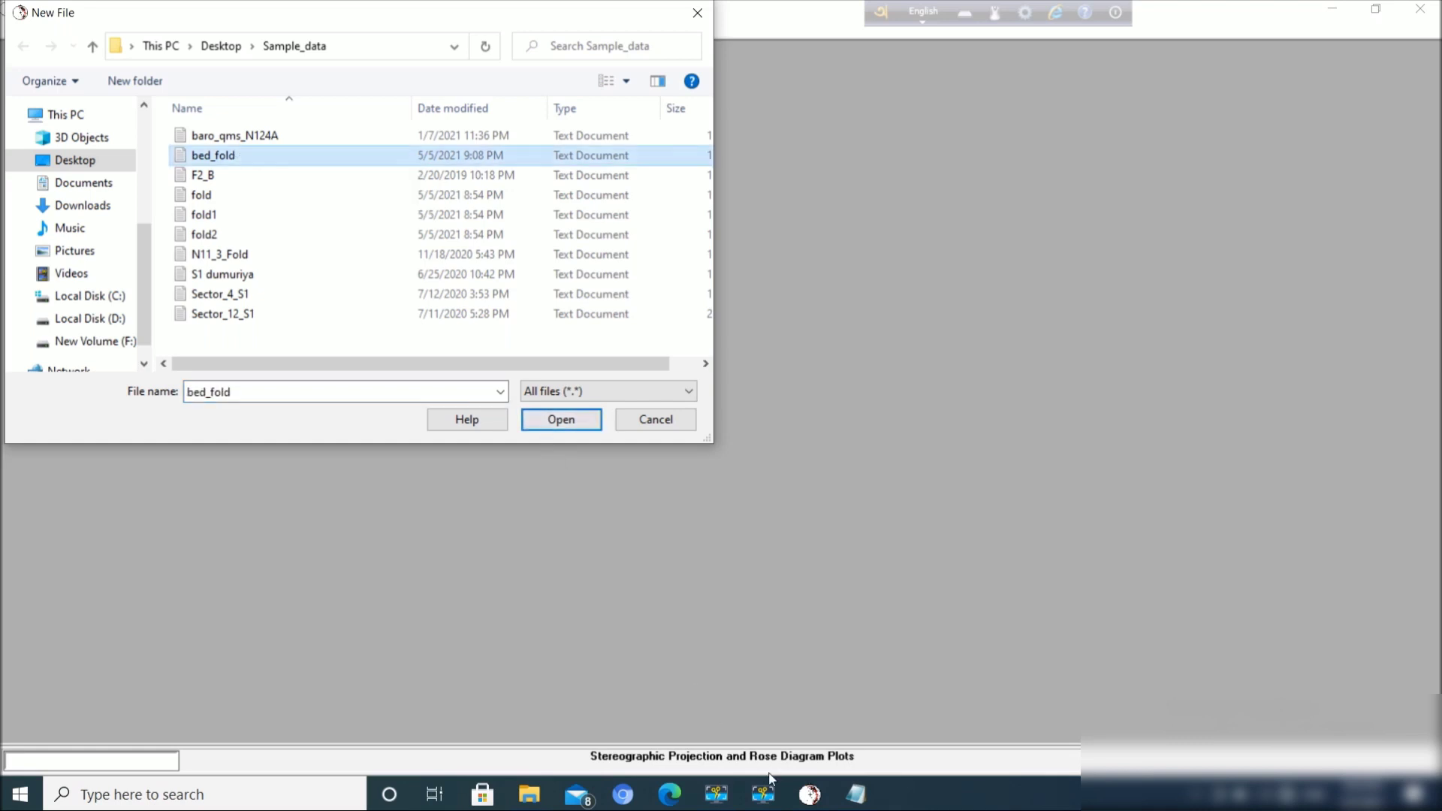
click(858, 802)
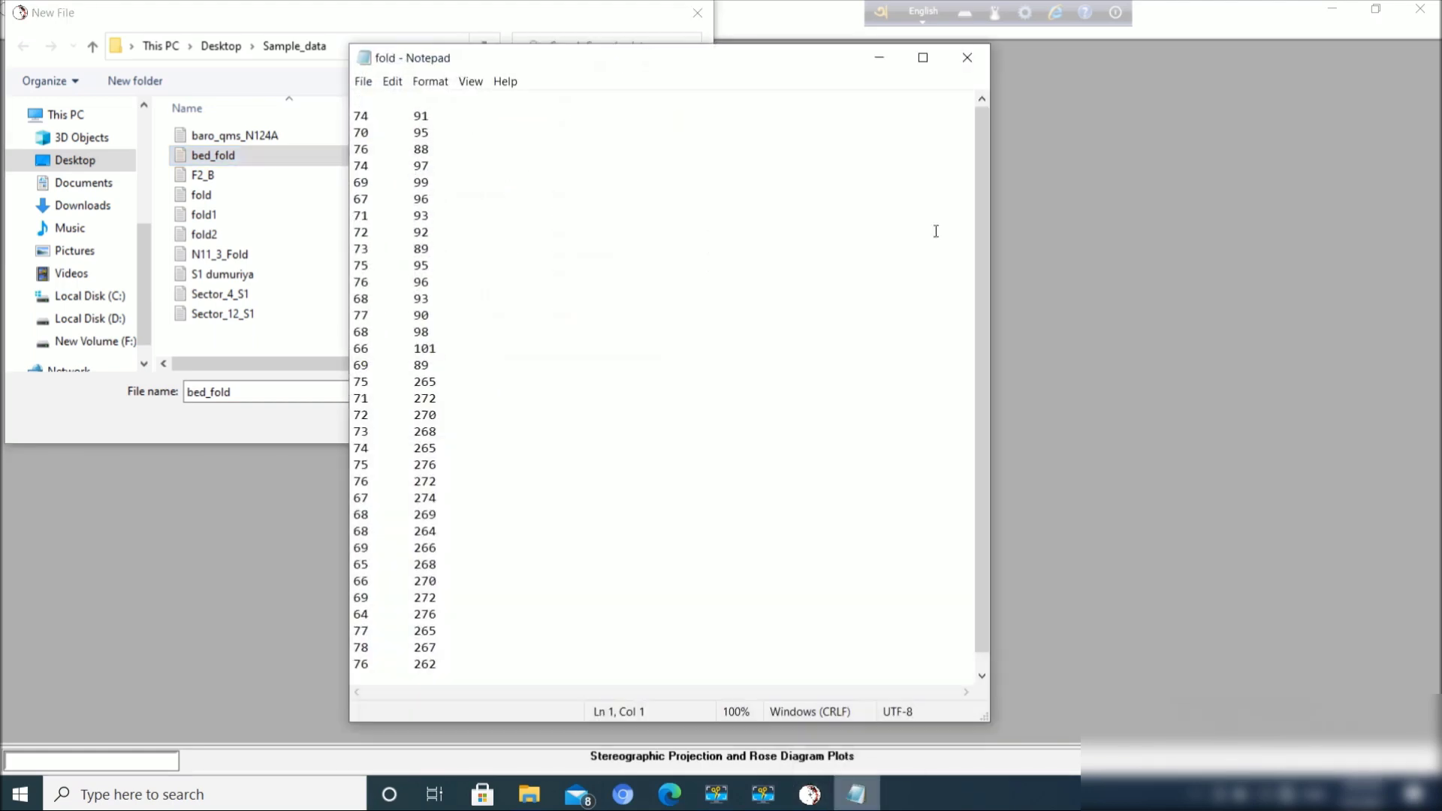
click(968, 82)
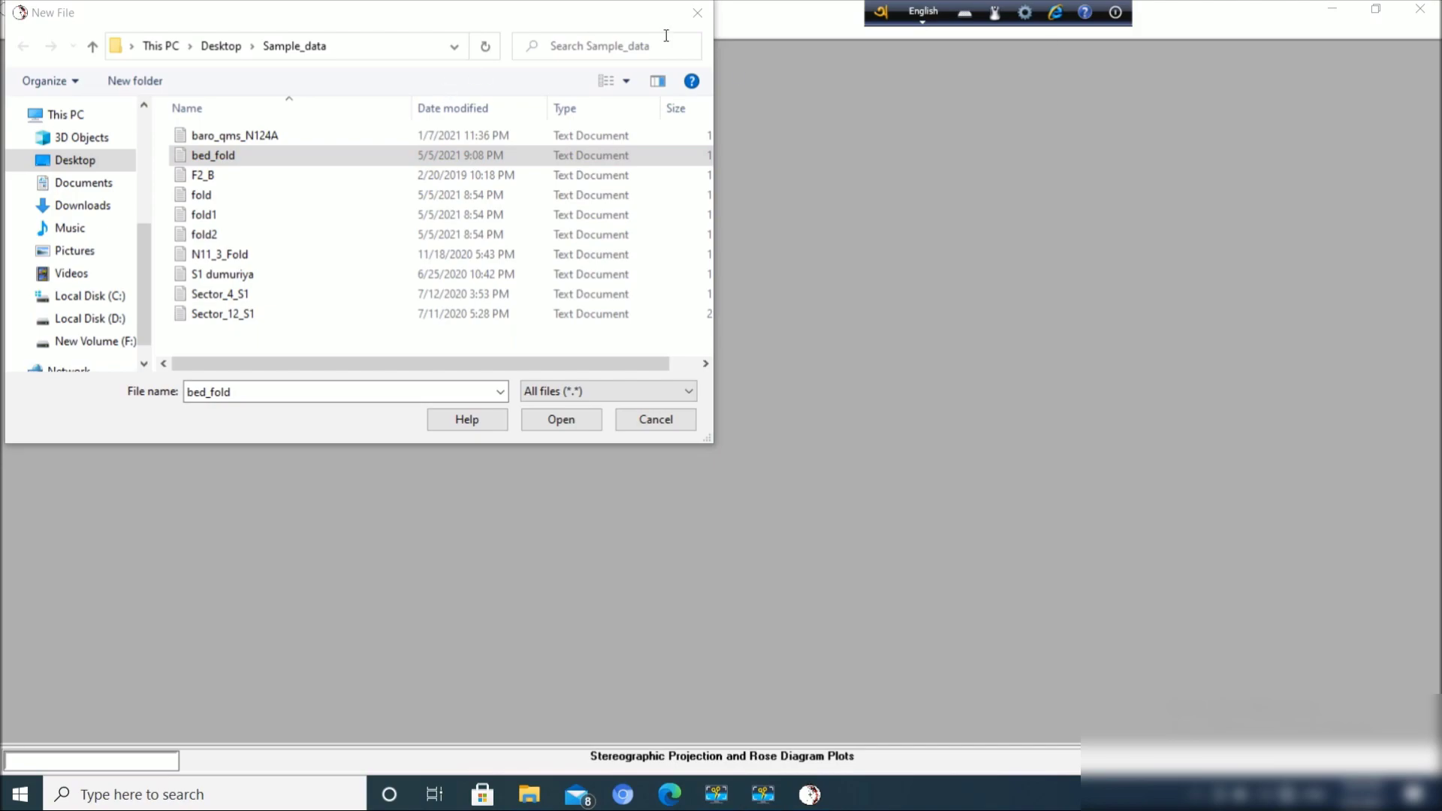
click(698, 12)
click(1328, 13)
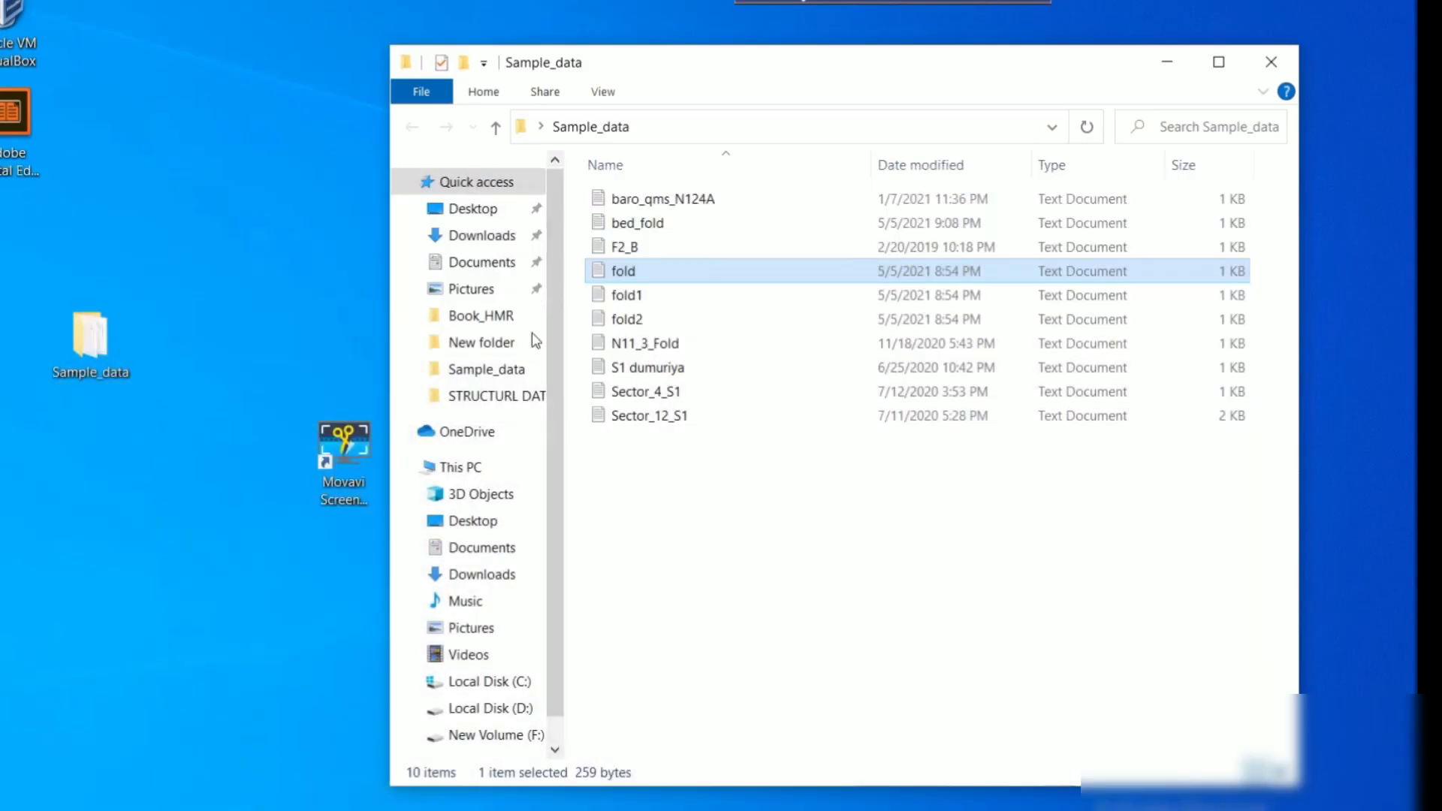
double_click(653, 229)
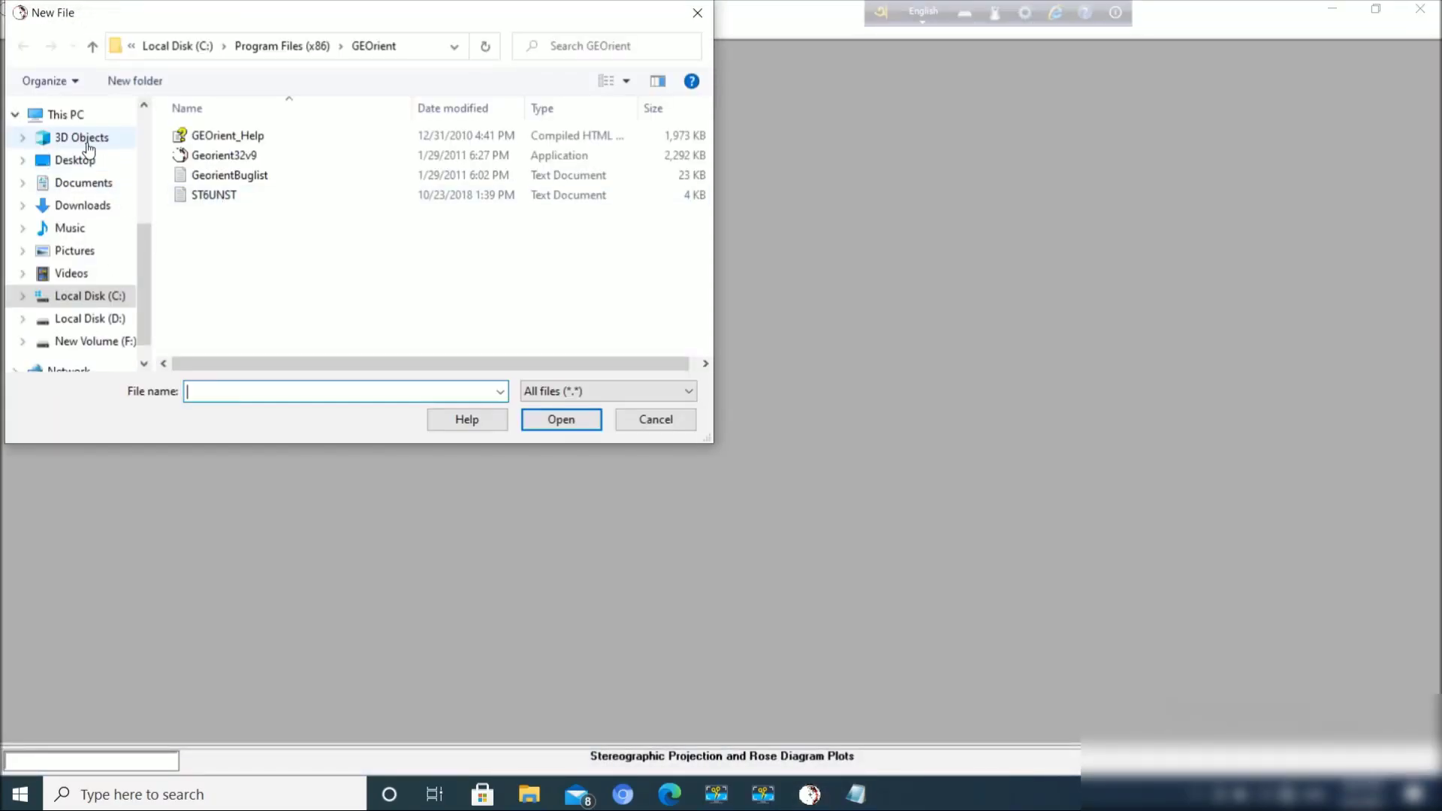
Load bed_fold from Desktop > Sample_data as the projection's data file
click(91, 165)
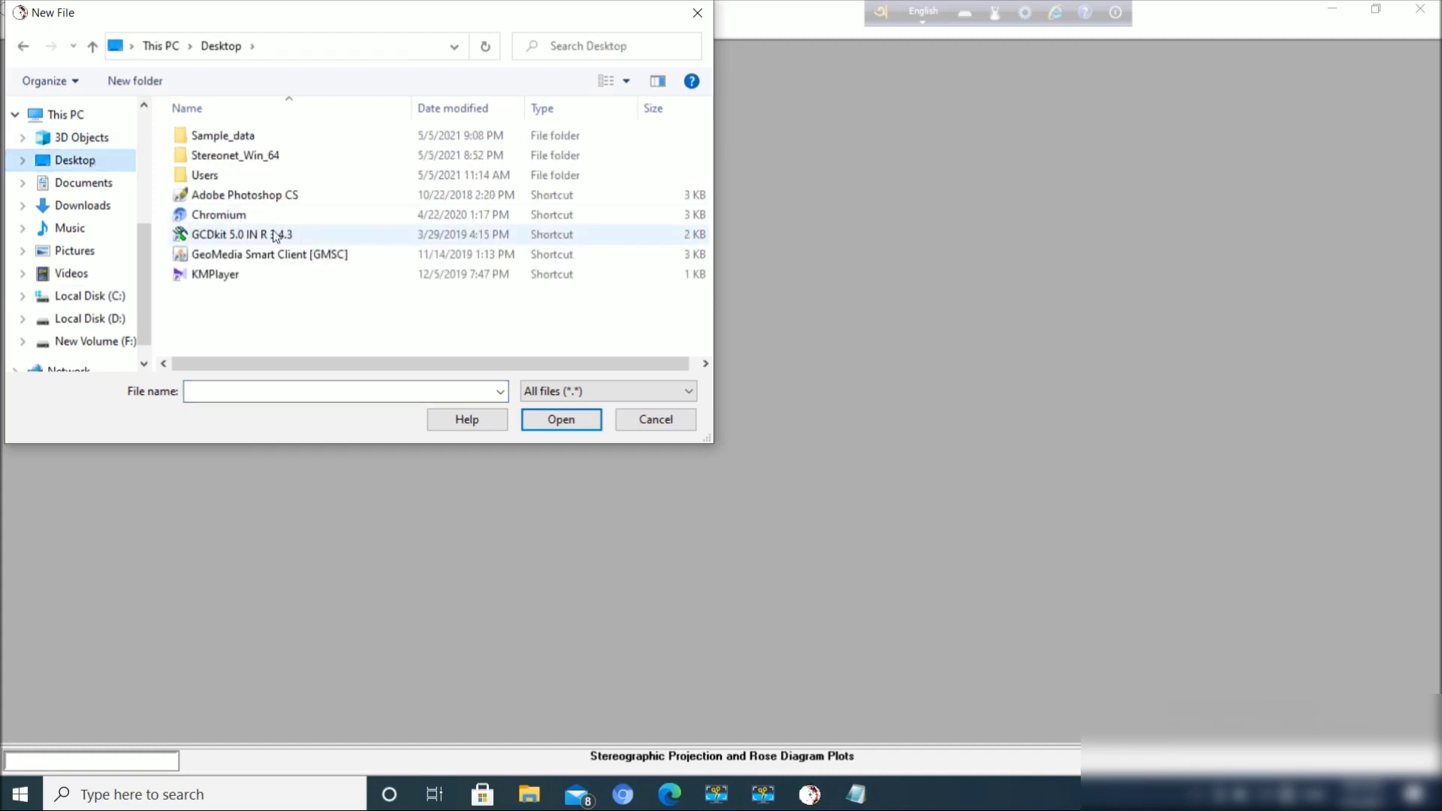
double_click(242, 139)
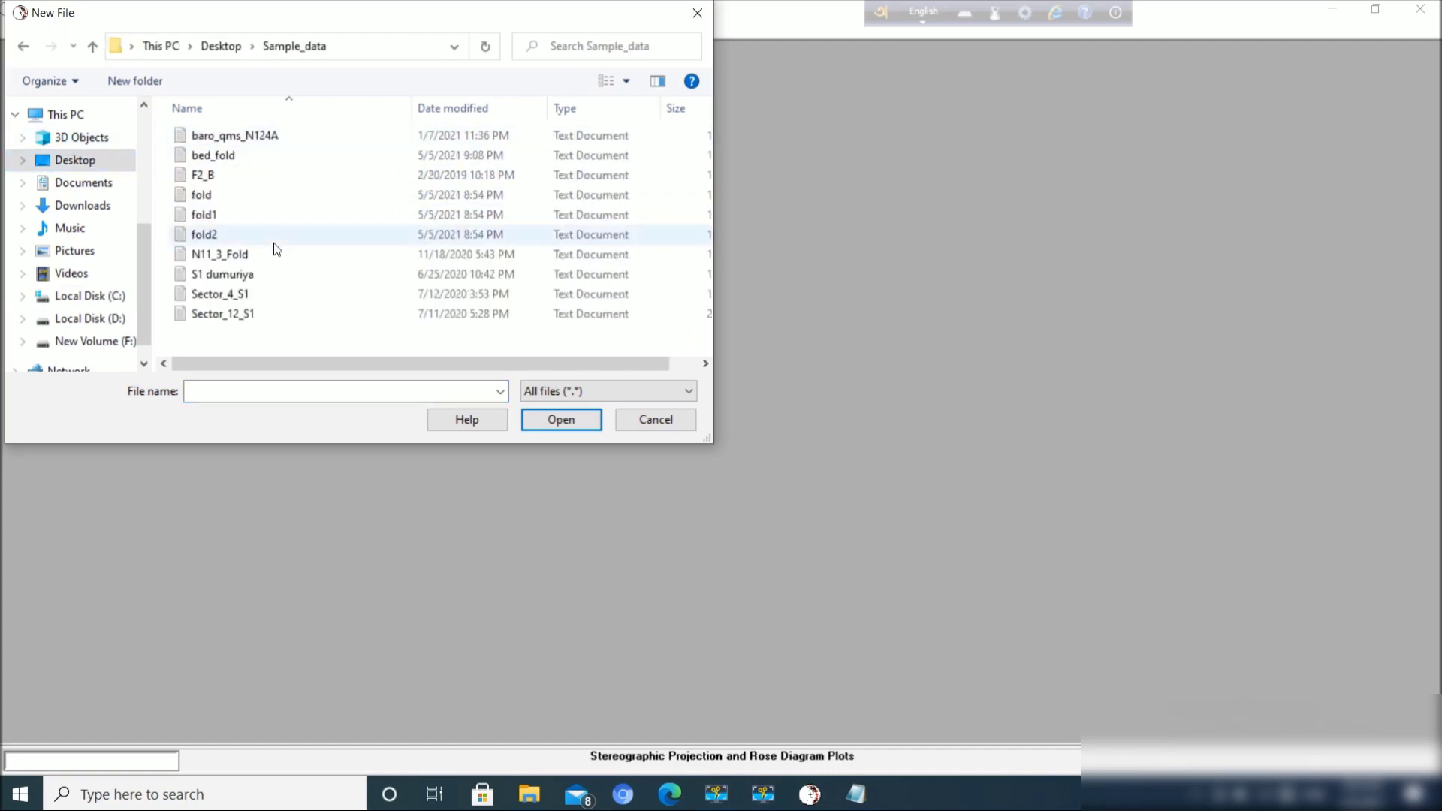
click(231, 155)
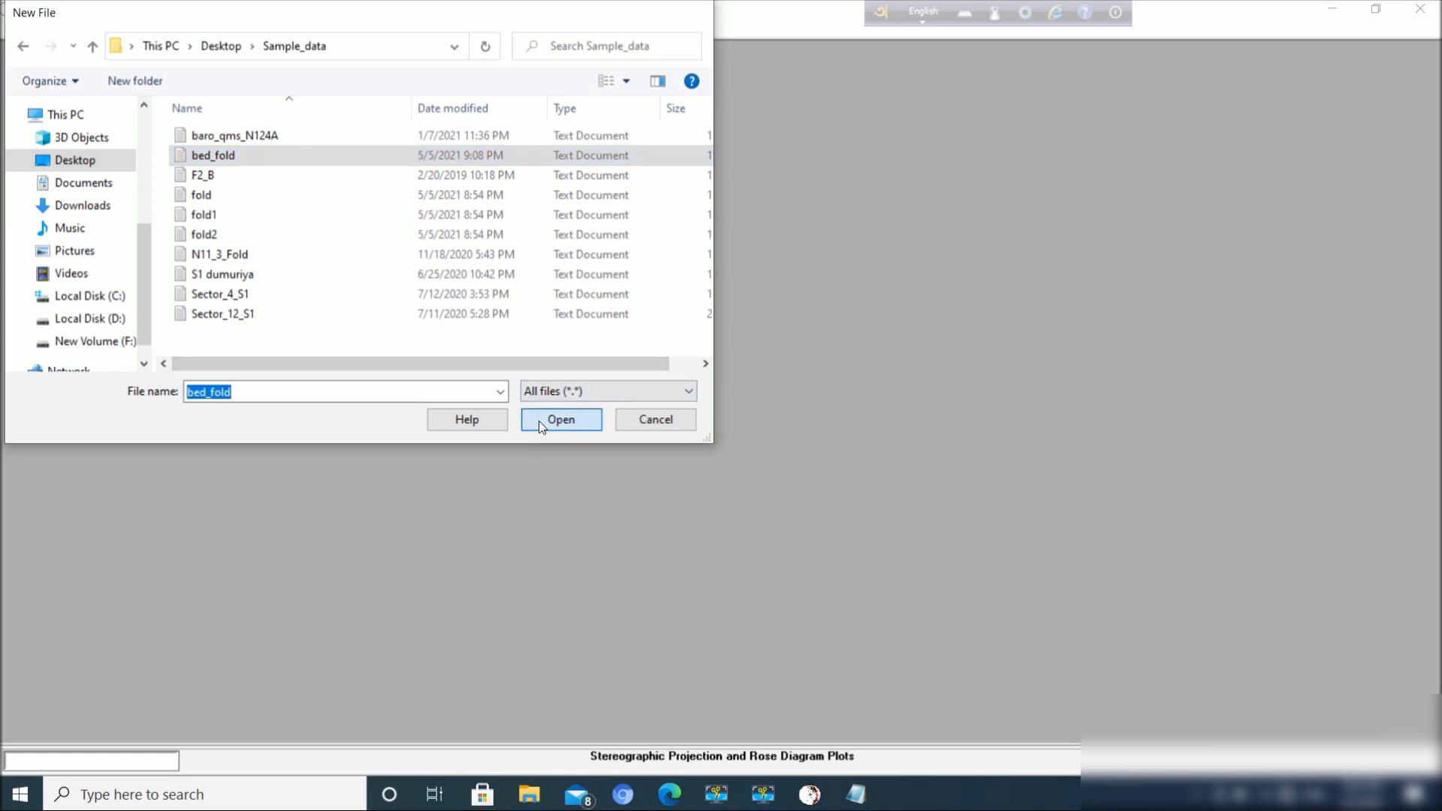
click(541, 420)
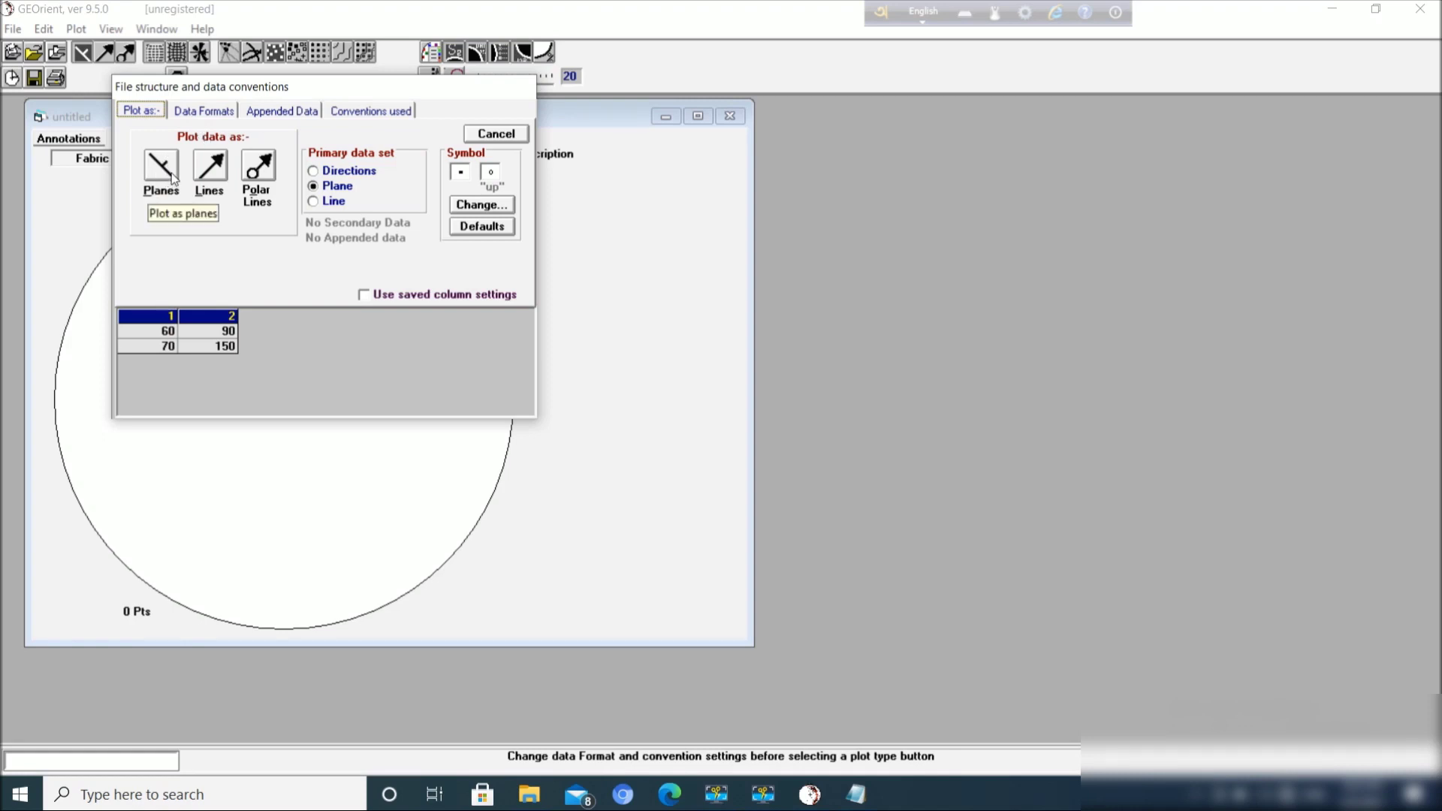
In Data Formats, read dip from column 1 and keep tab as the delimiter
click(198, 111)
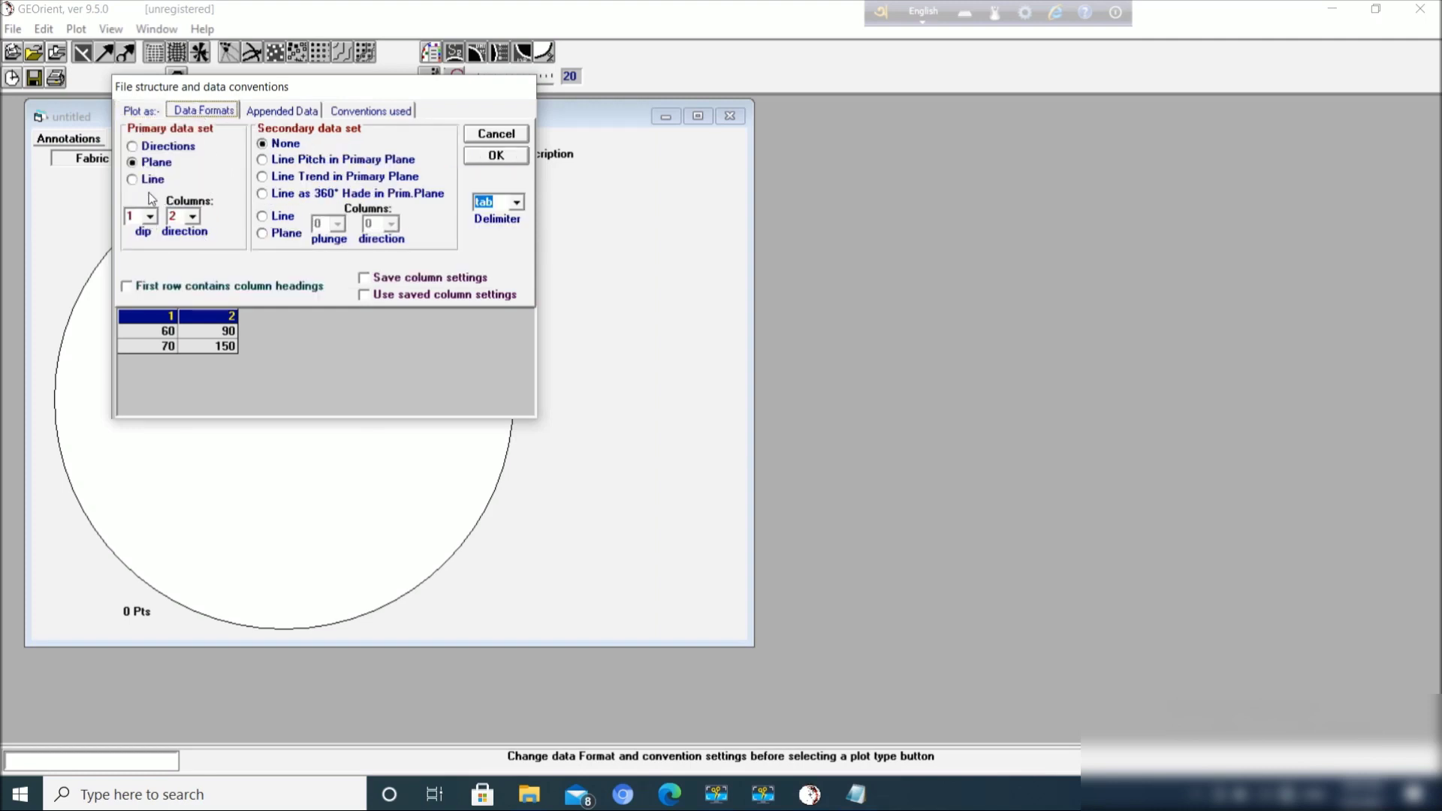
click(151, 217)
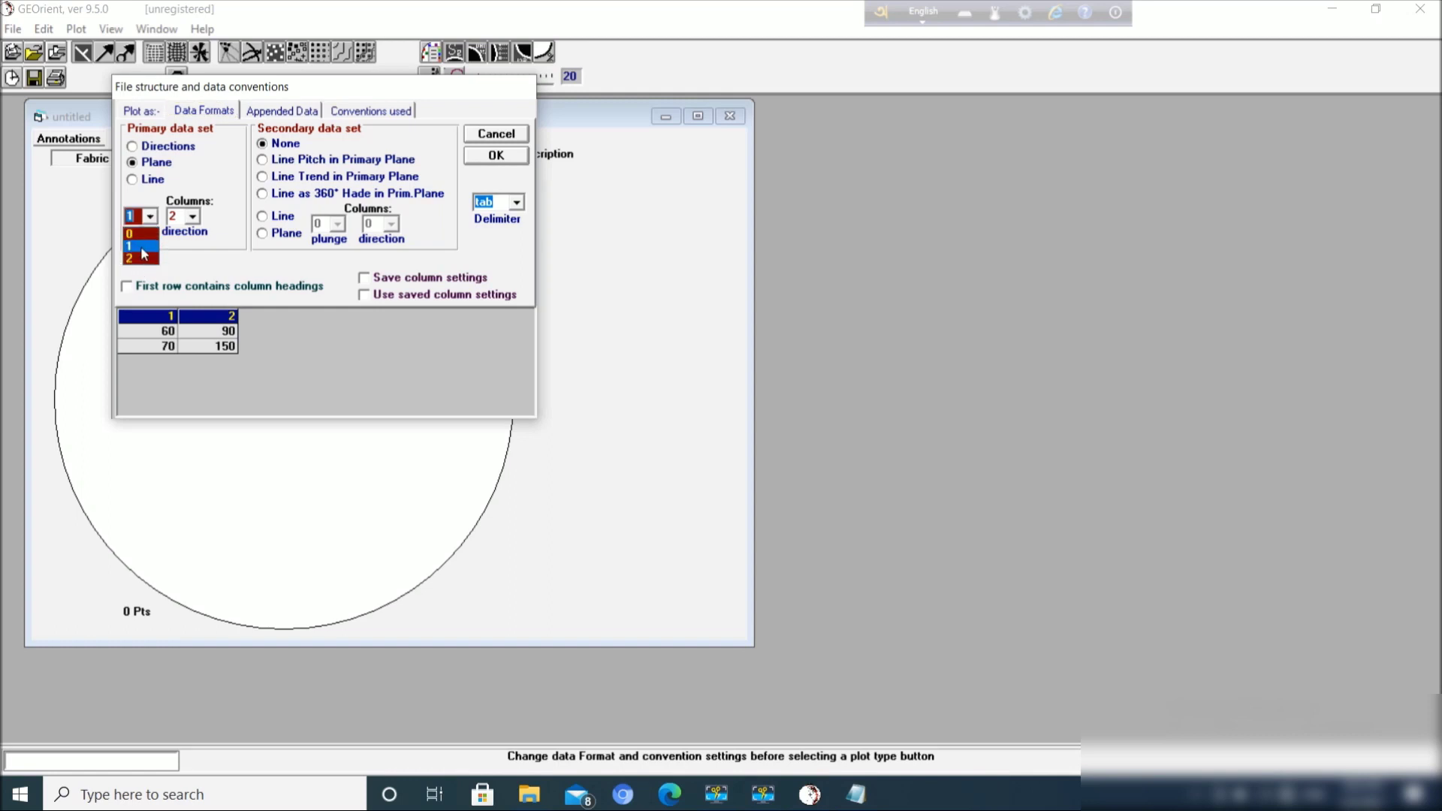
click(142, 247)
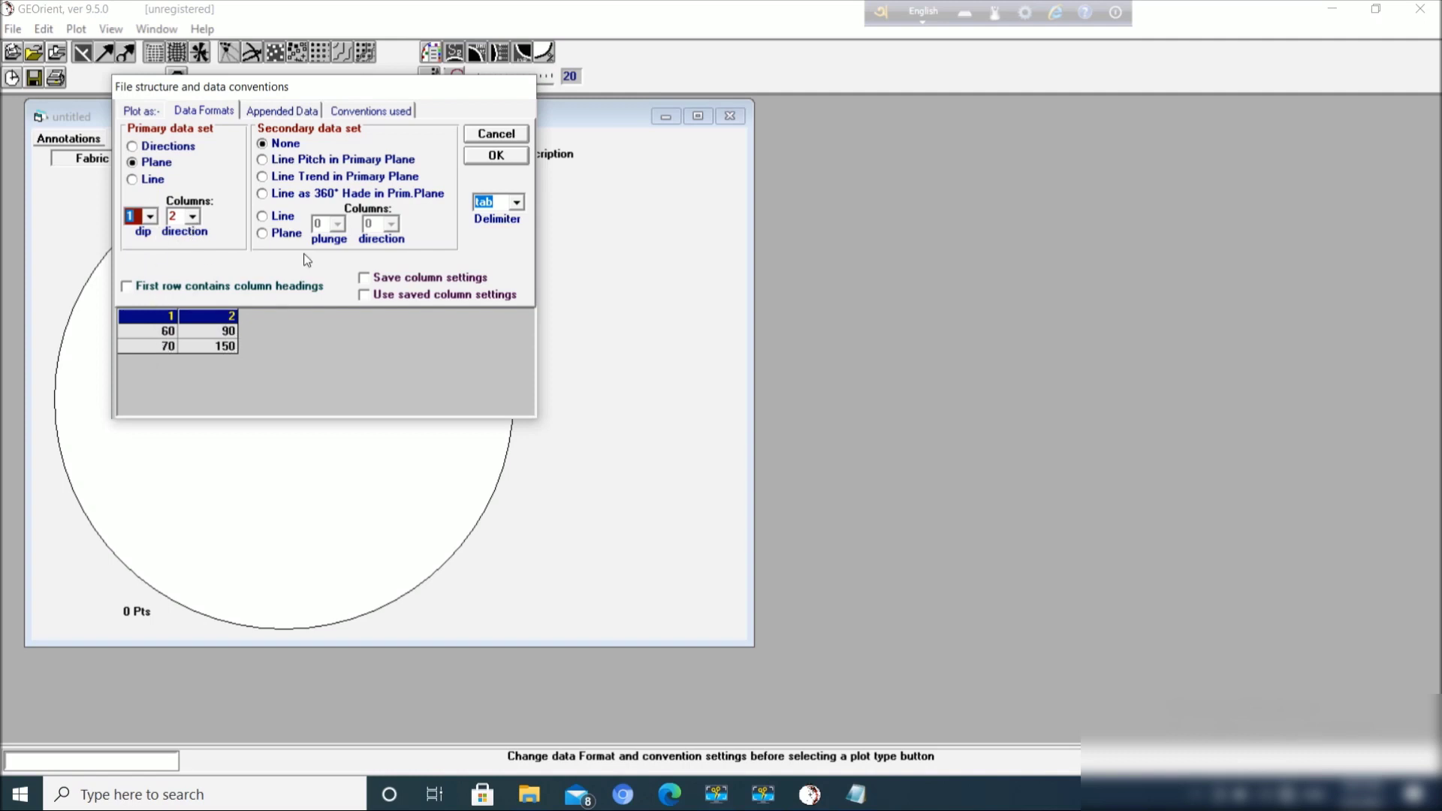
click(518, 203)
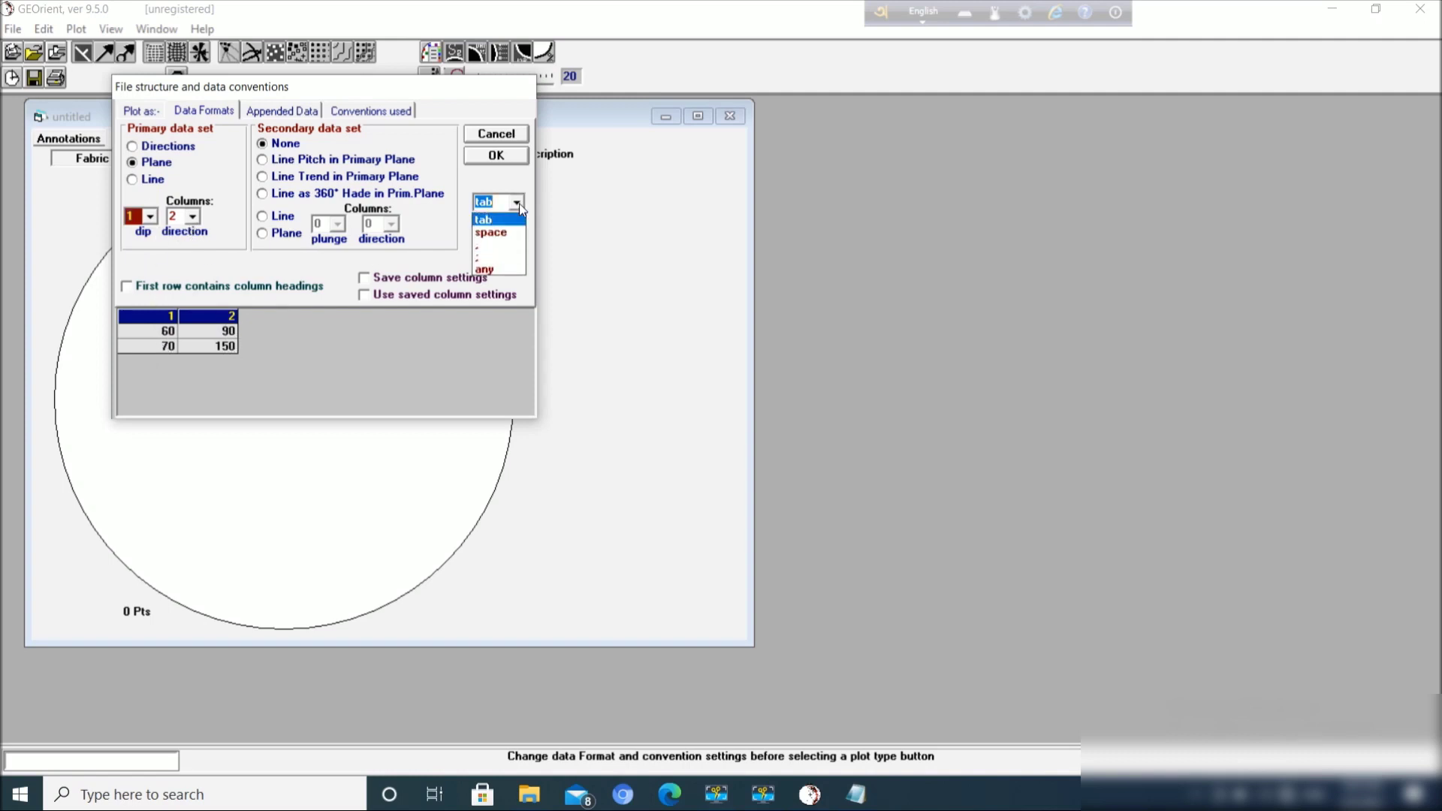
click(516, 205)
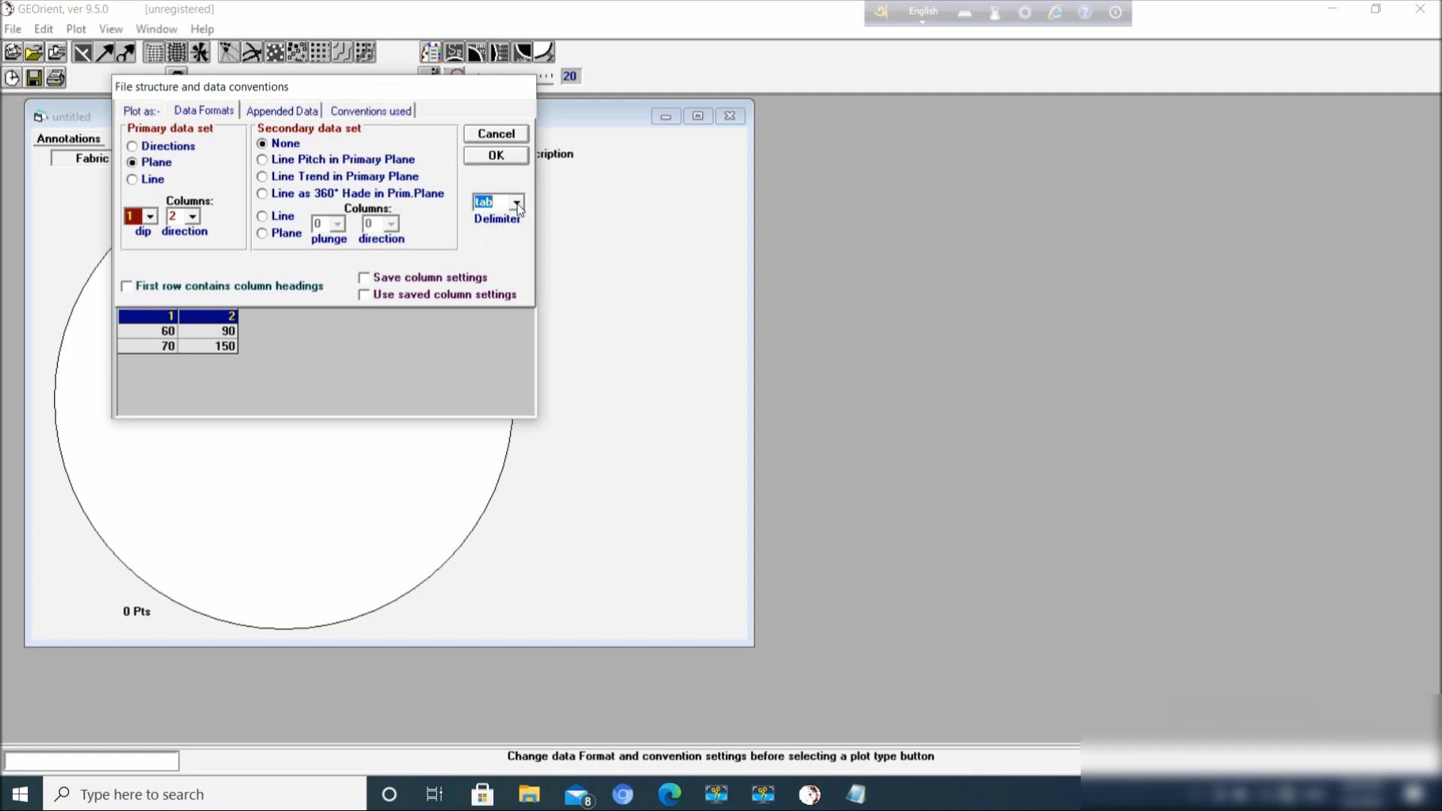
Move Notepad aside, add a 40 89 line to bed_fold, and keep GEOrient's tab delimiter
click(856, 794)
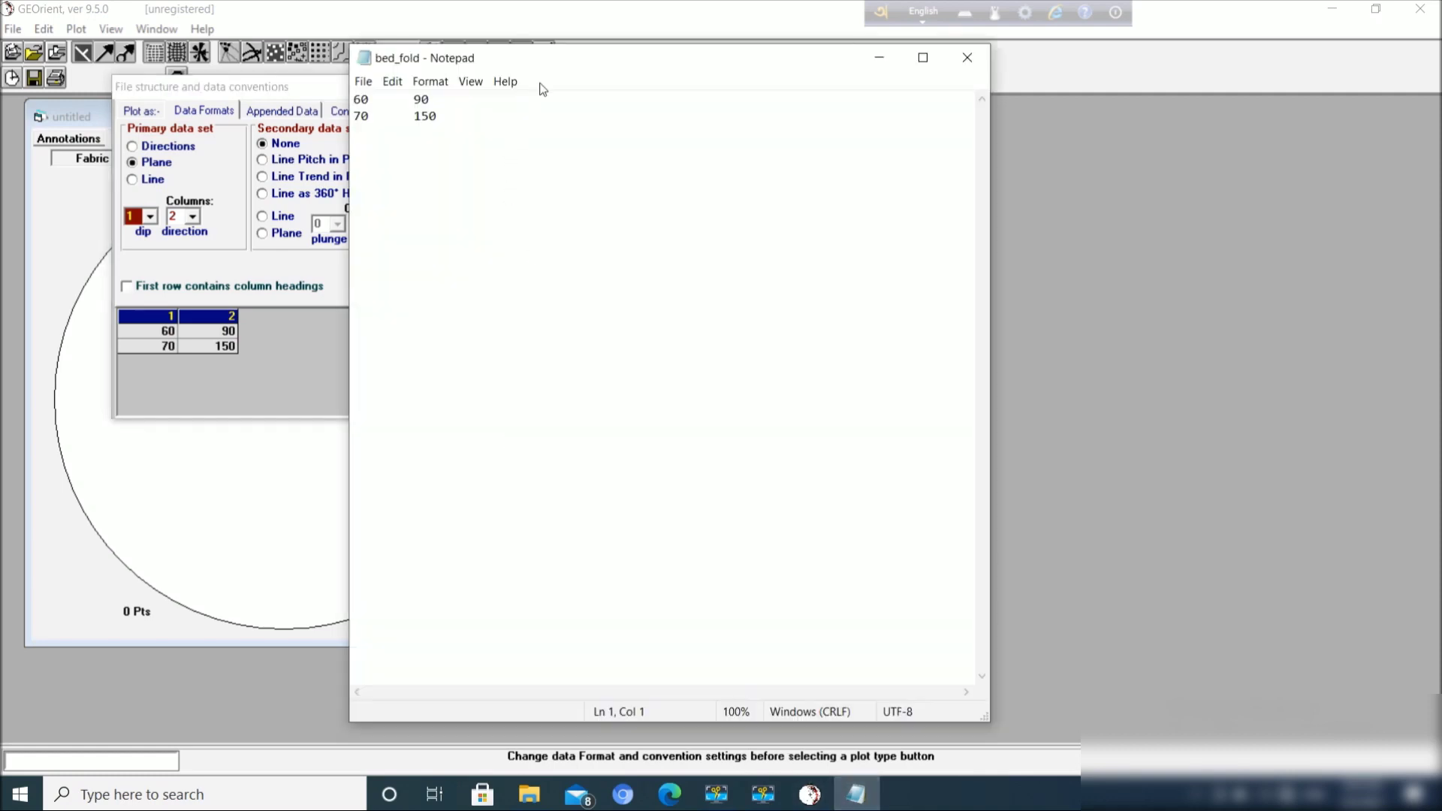
drag(551, 65, 986, 57)
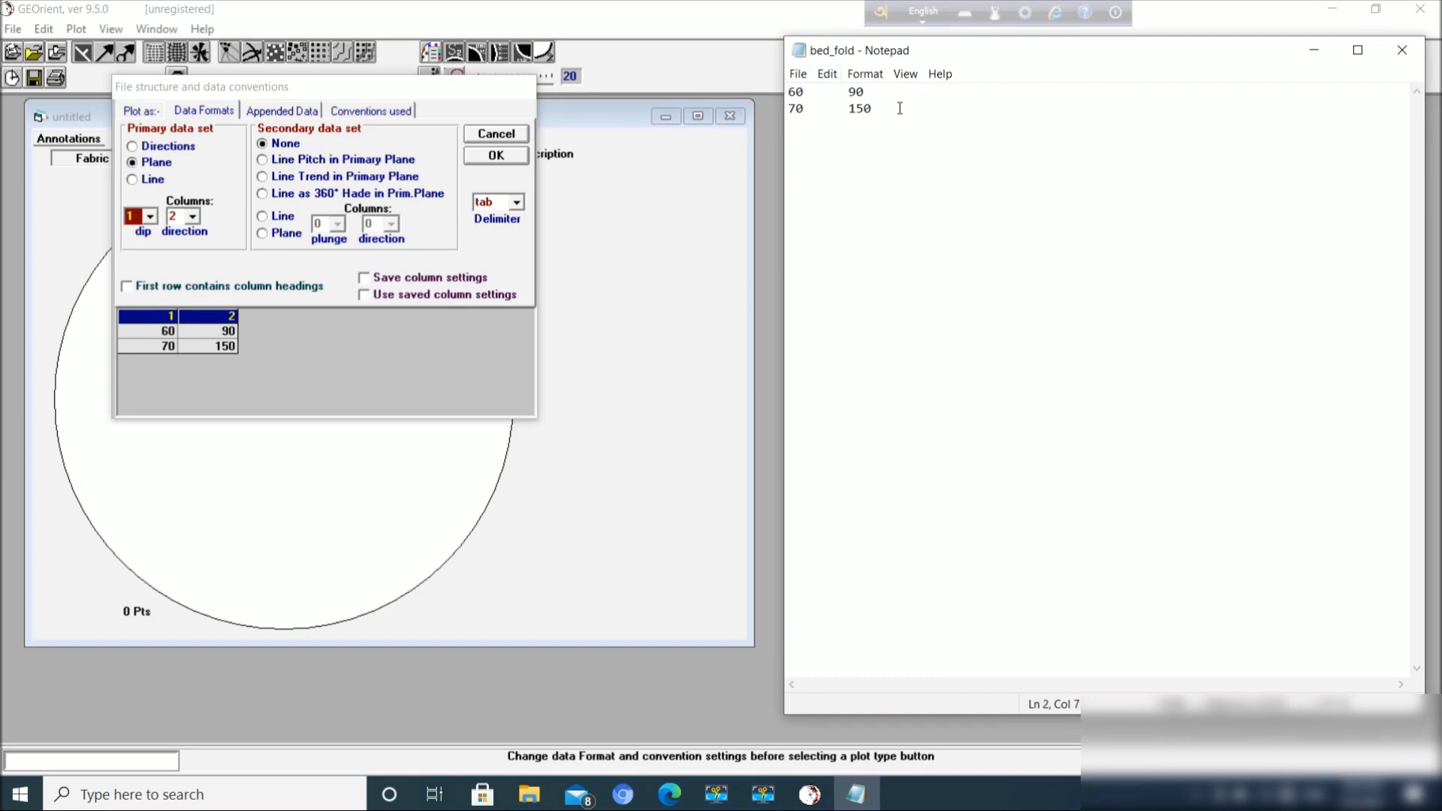
key(Return)
text(40)
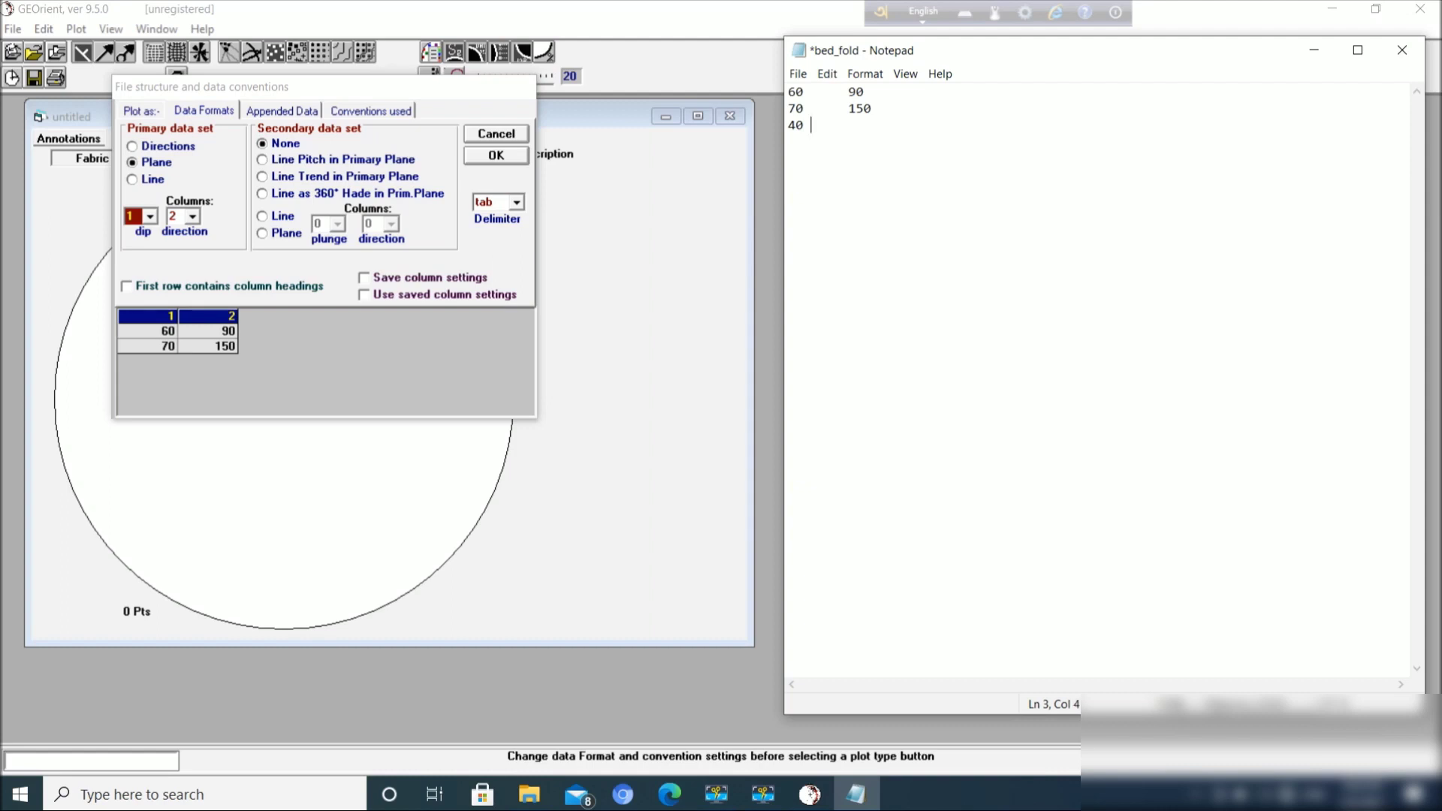
text( 89)
click(520, 205)
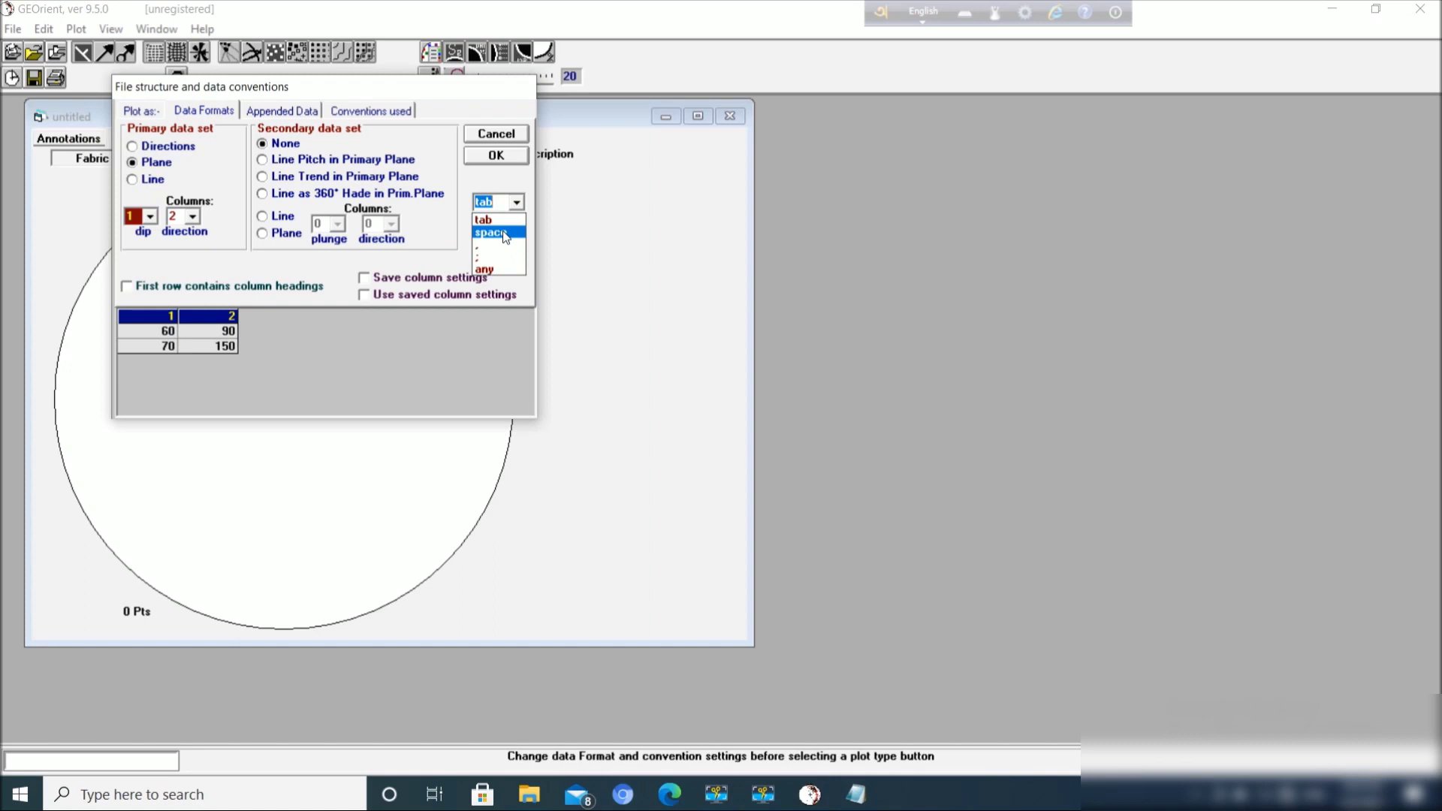
click(509, 206)
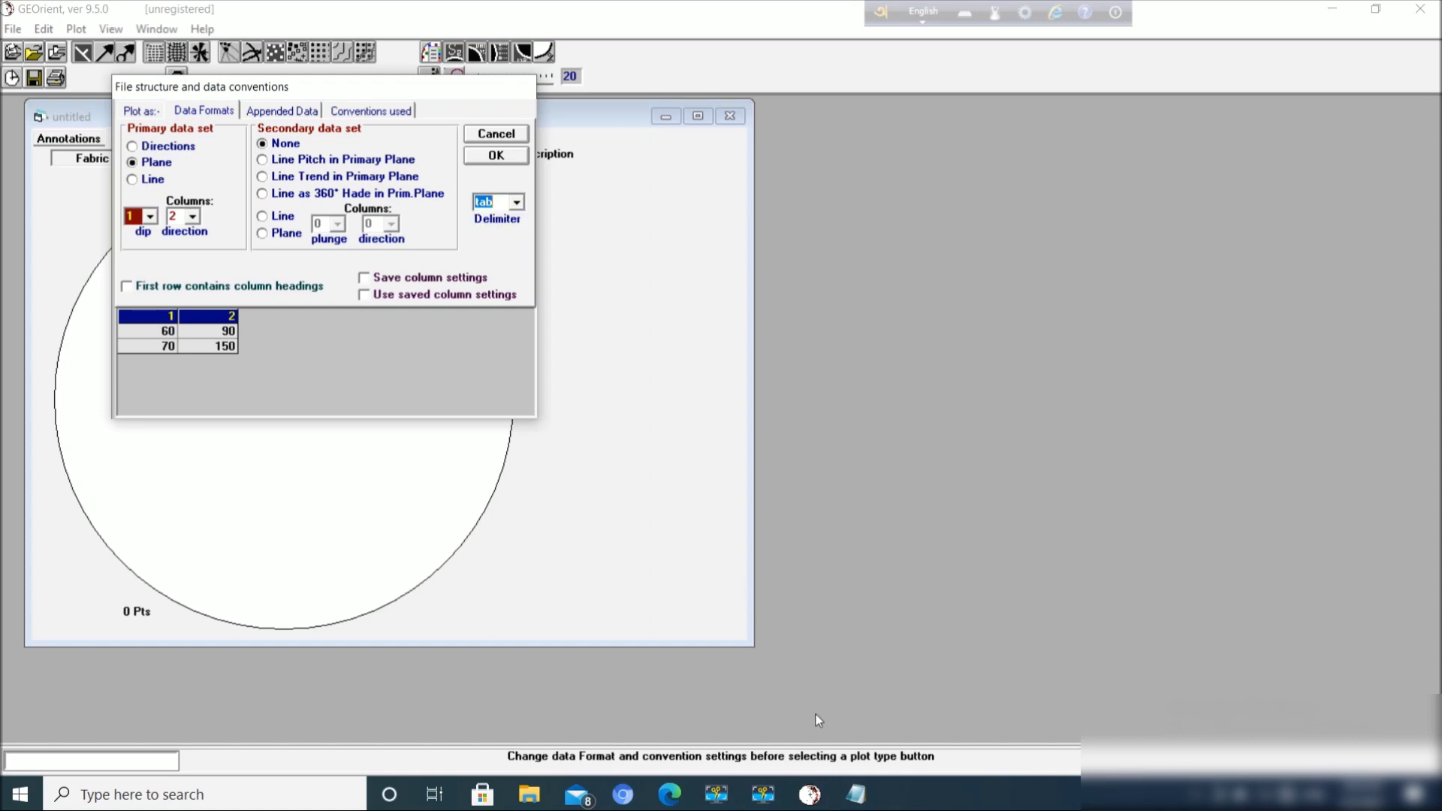
Delete the extra 40 89 line and save bed_fold with rows 60 90 and 70 150
click(856, 794)
drag(830, 125, 778, 122)
key(Delete)
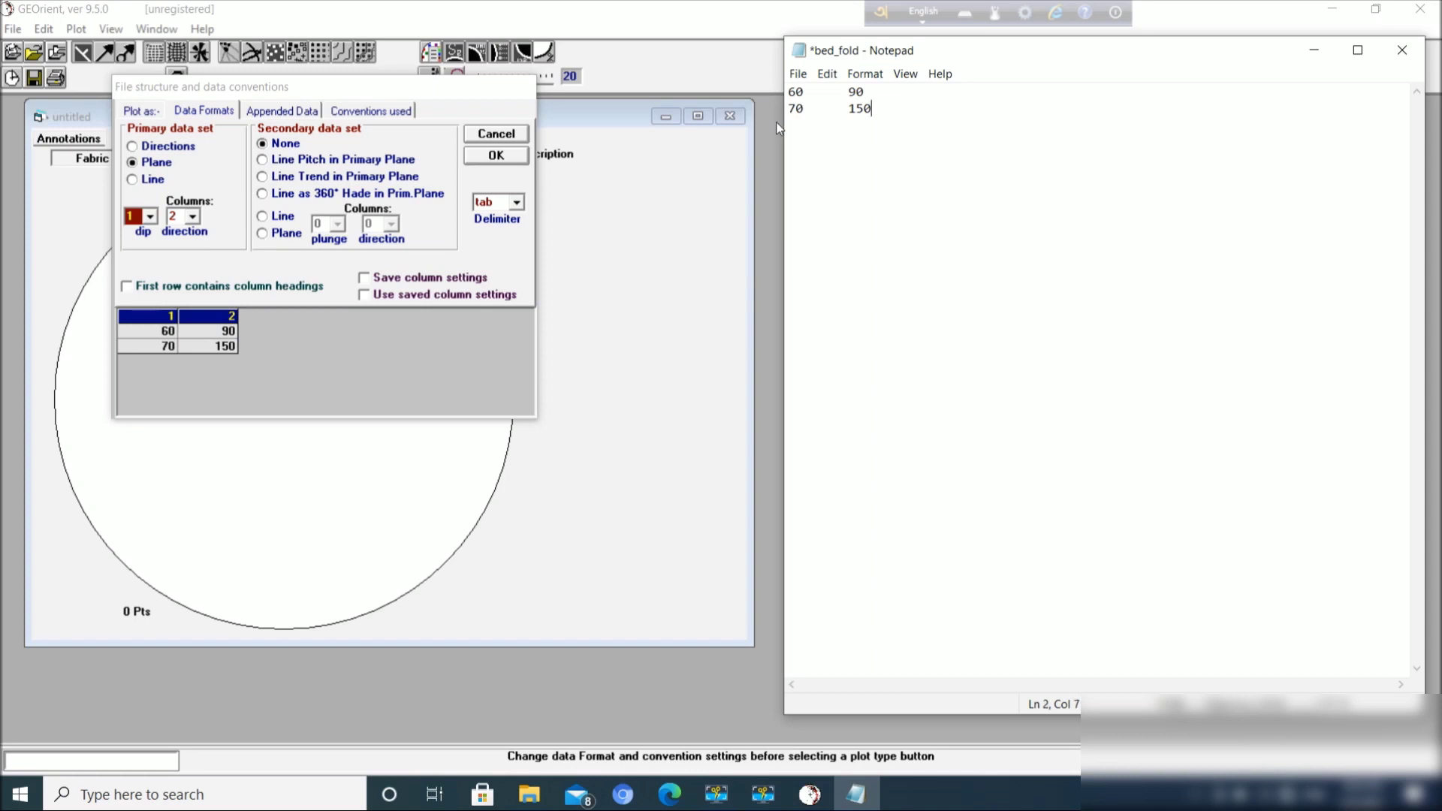
click(799, 74)
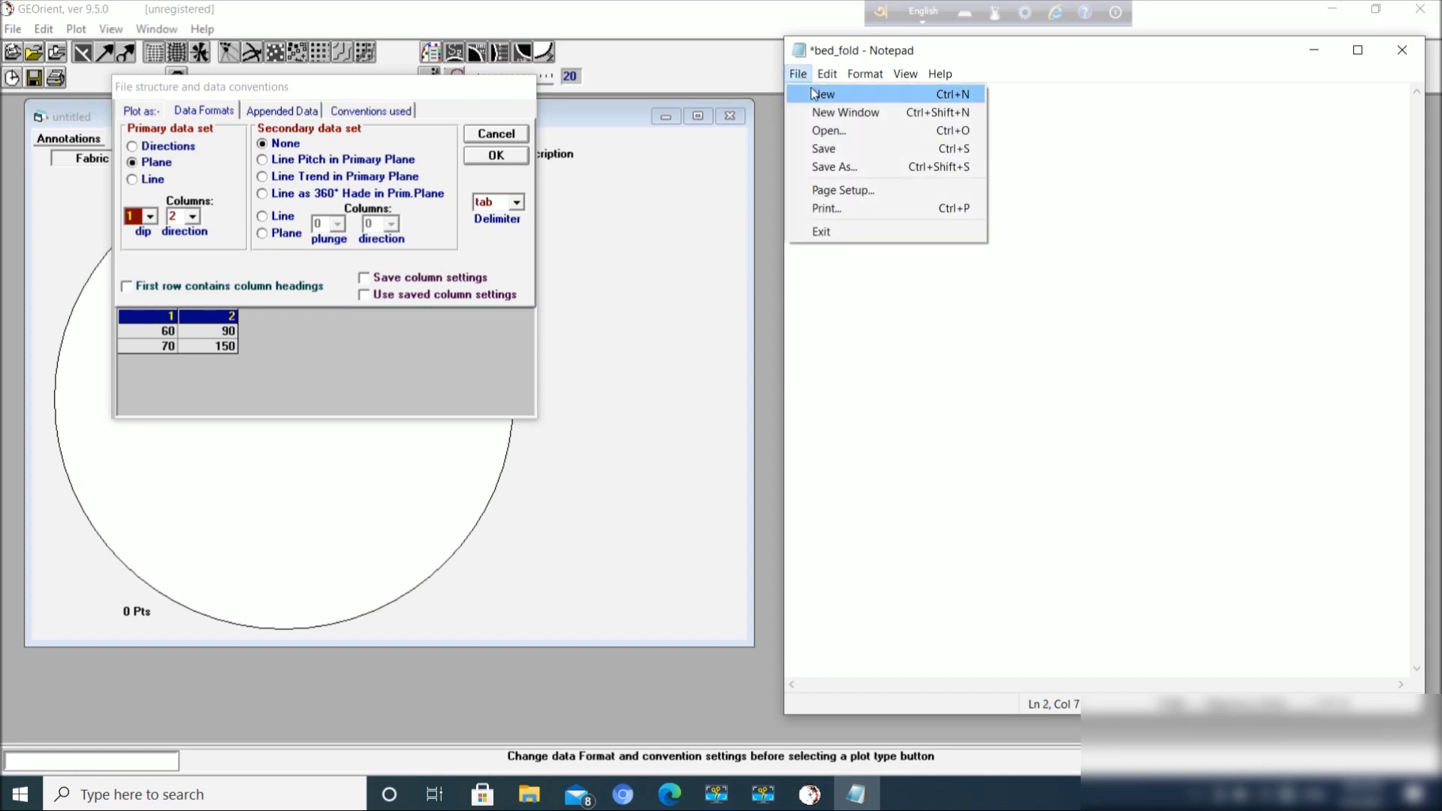
click(823, 149)
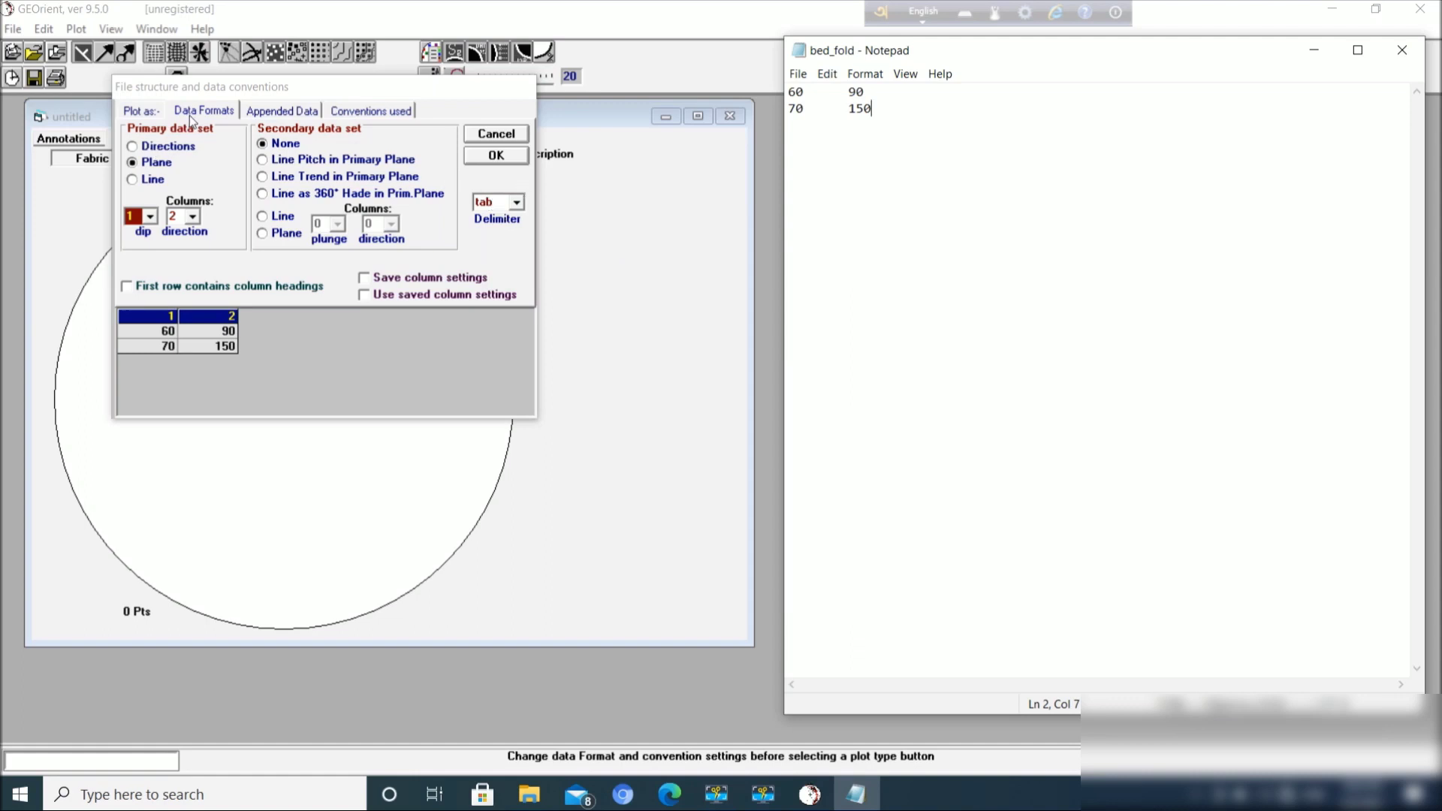
Review the Appended Data and Conventions tabs, keeping planes as Dip, Dip direction
click(283, 110)
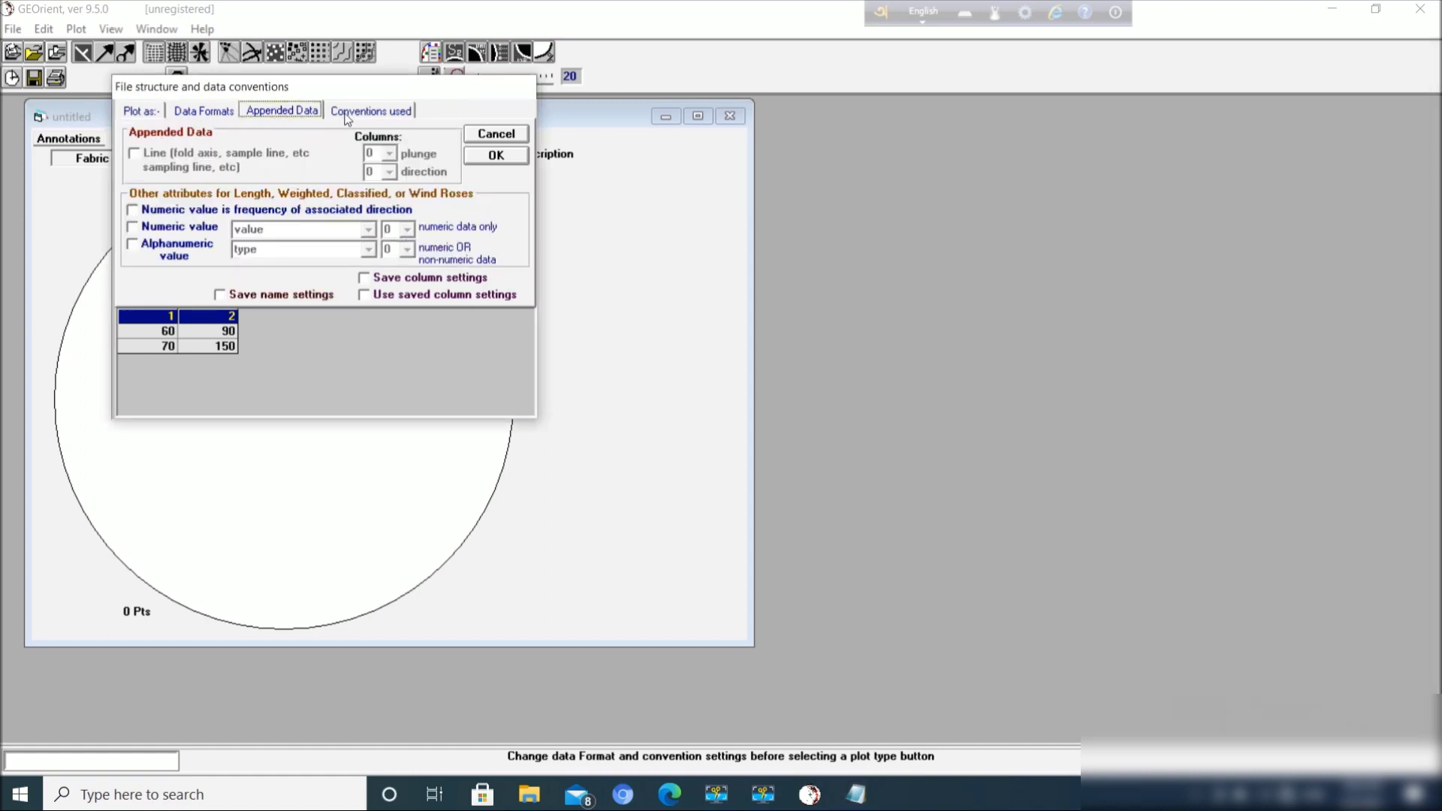
click(349, 111)
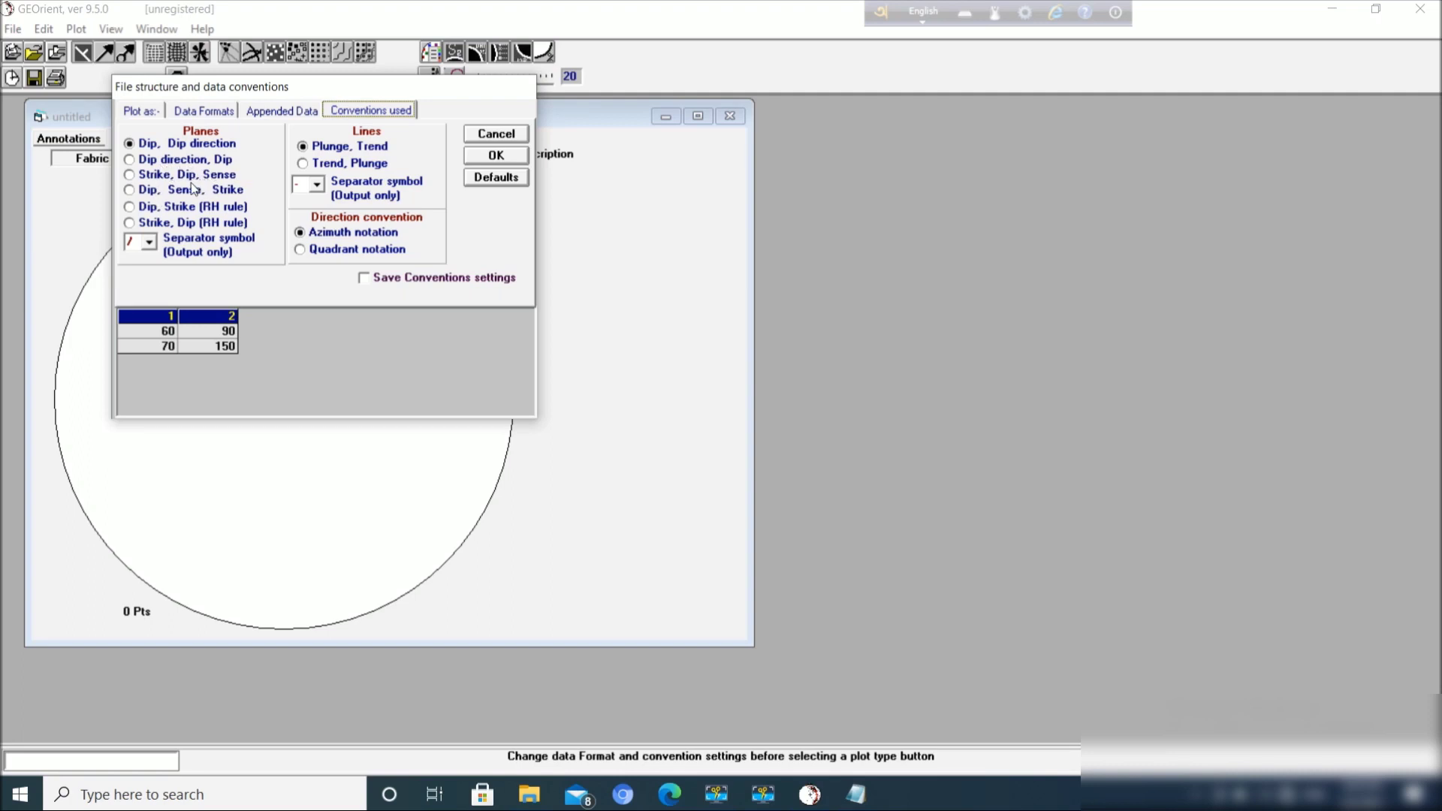
click(132, 180)
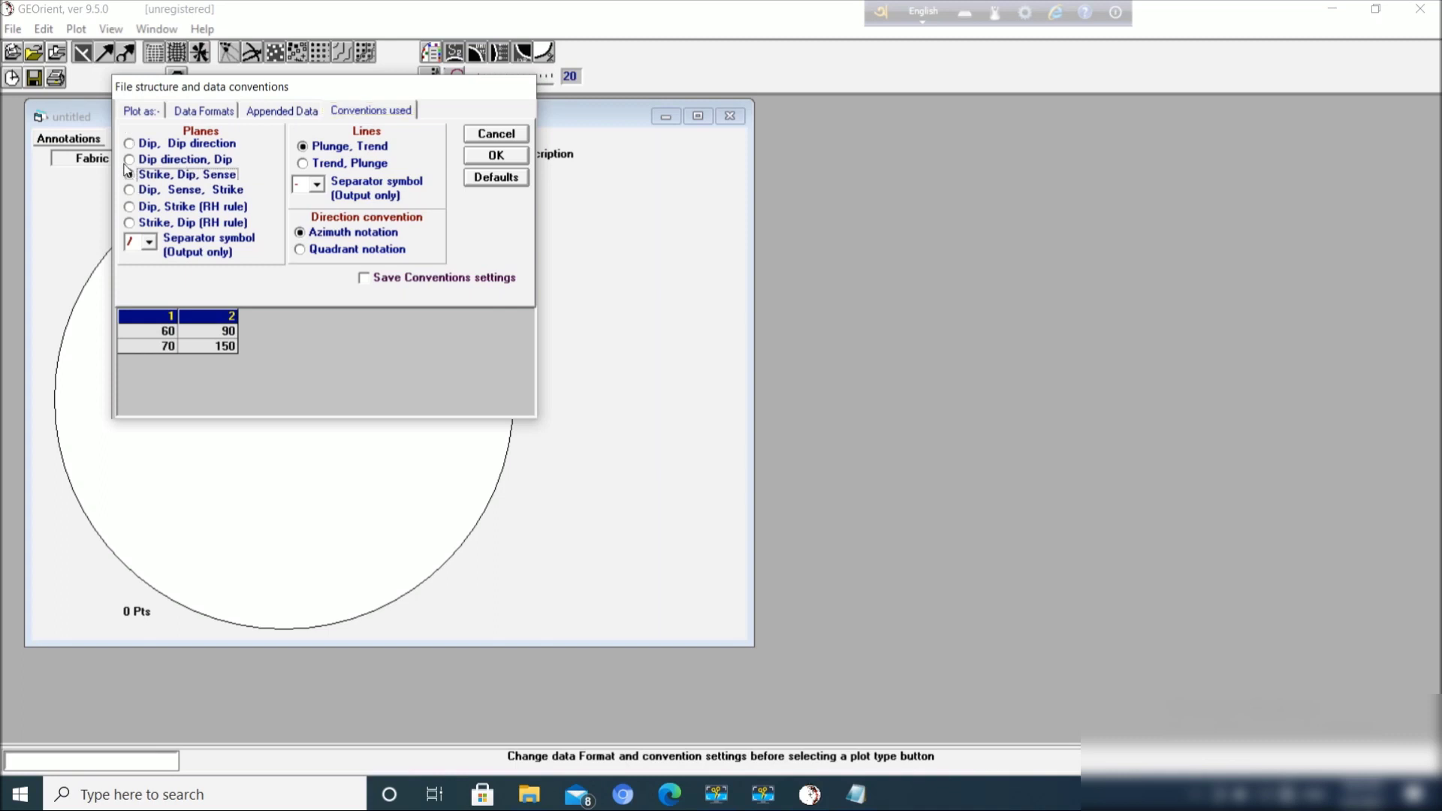
click(132, 147)
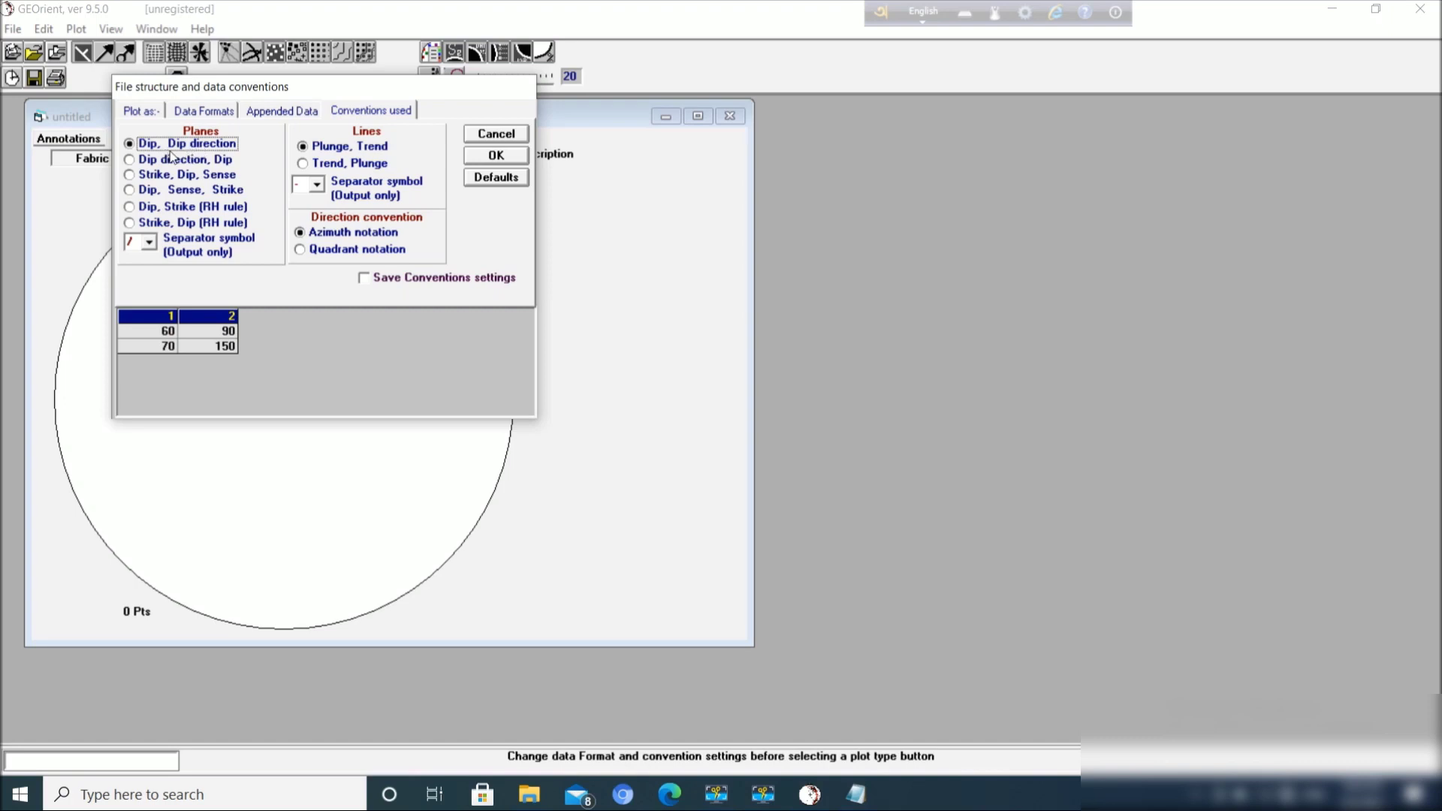
click(204, 111)
click(141, 111)
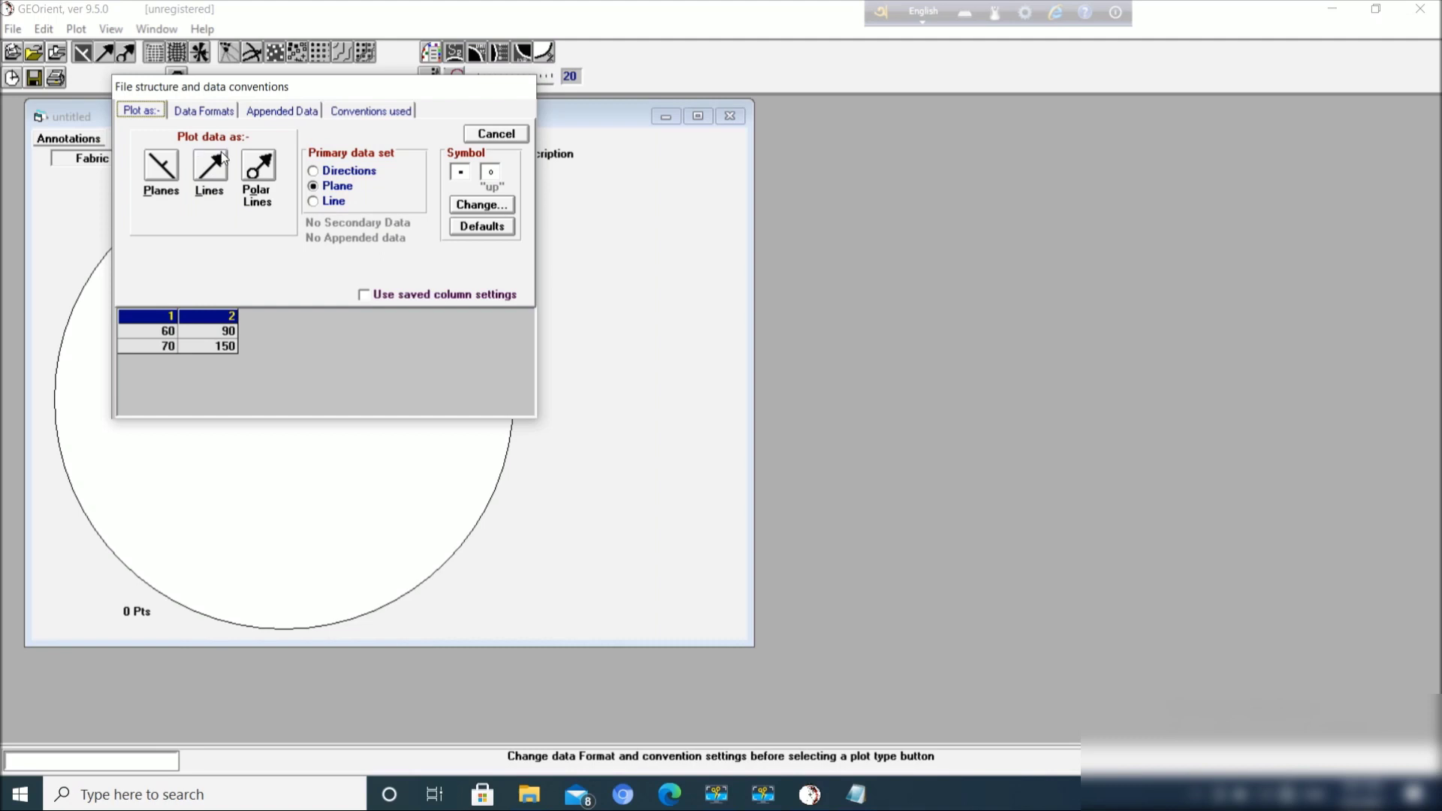
Plot bed_fold.txt as Planes so its two poles appear with a count of 2
click(163, 174)
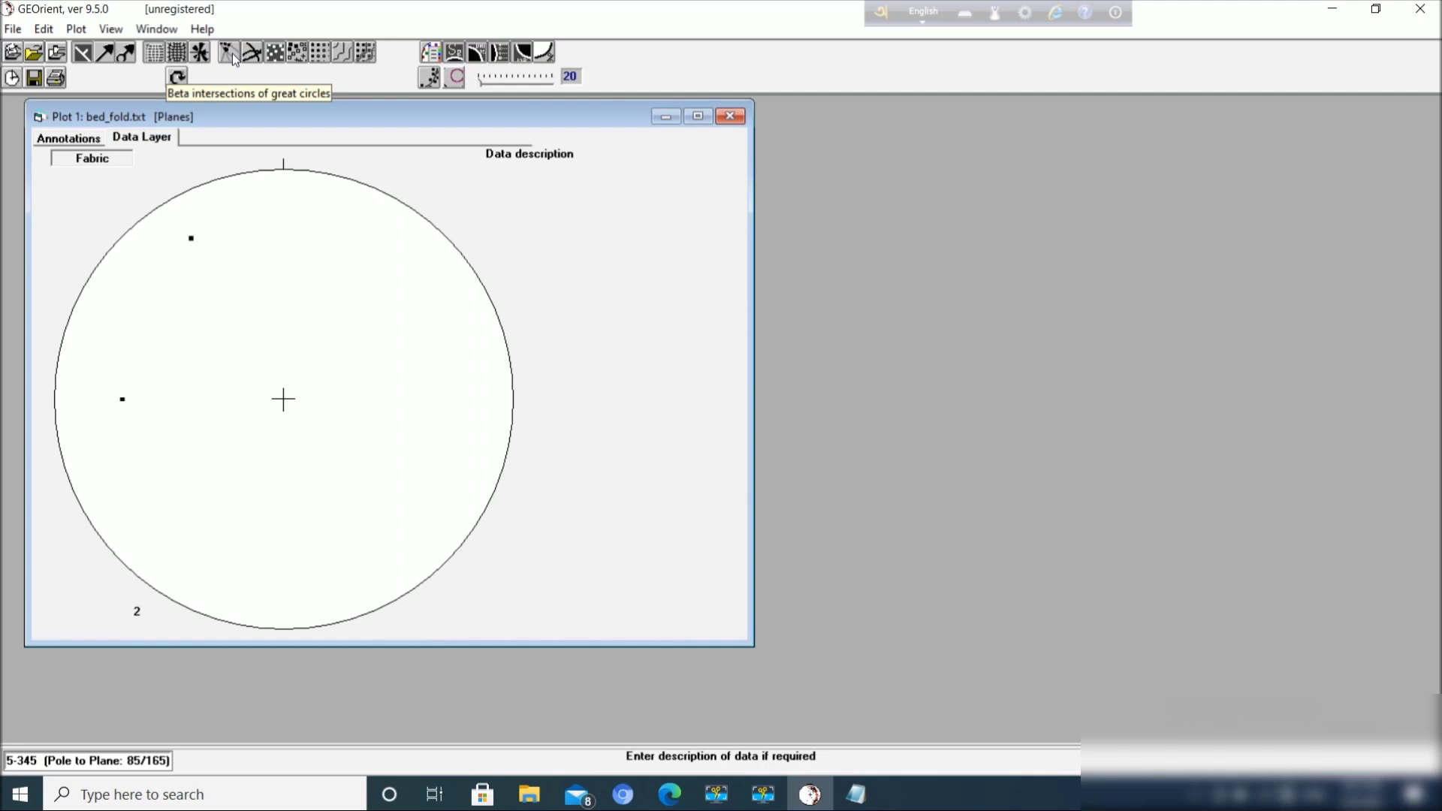
Turn on beta intersections, then draw the two bed_fold planes as cyclographic great circles
click(232, 53)
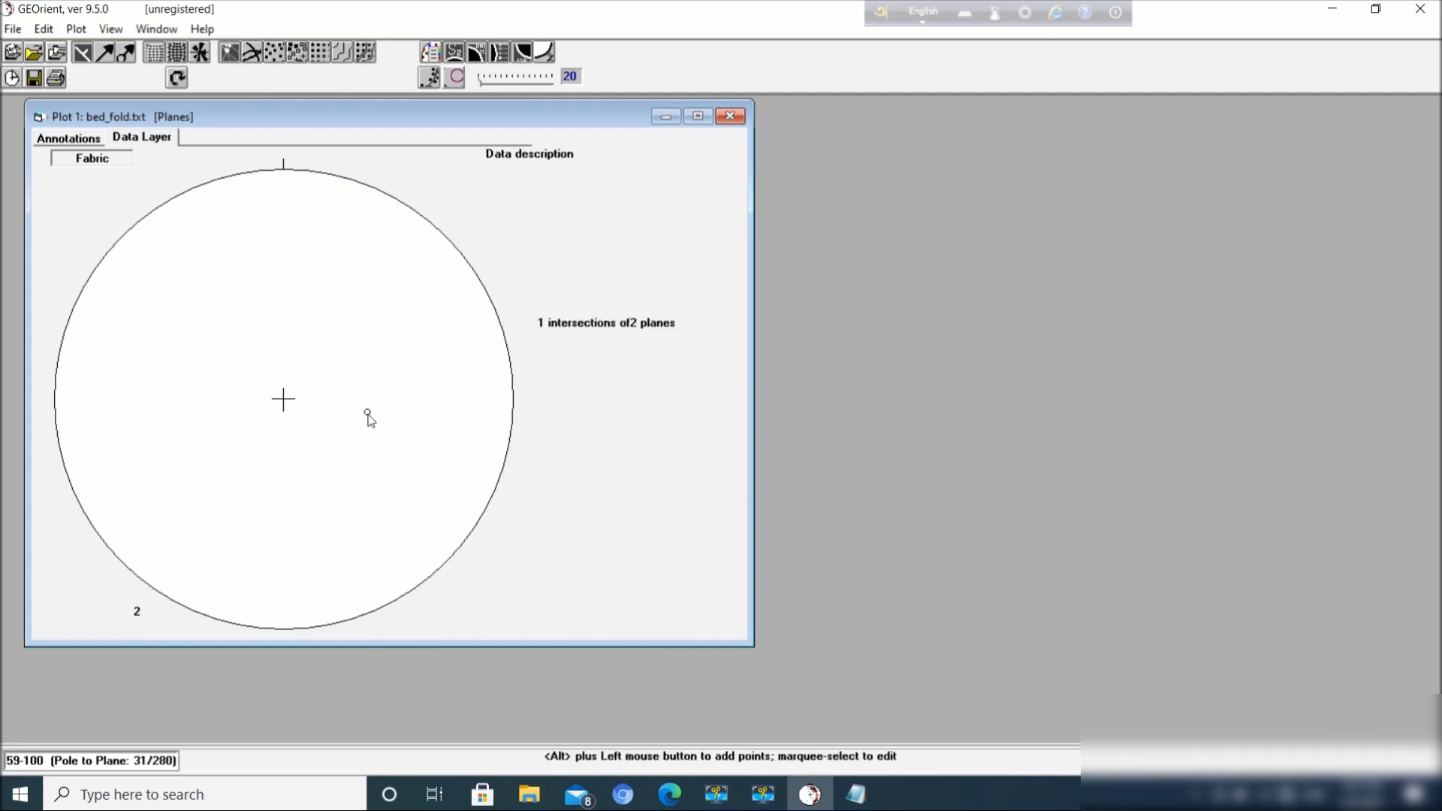
click(252, 53)
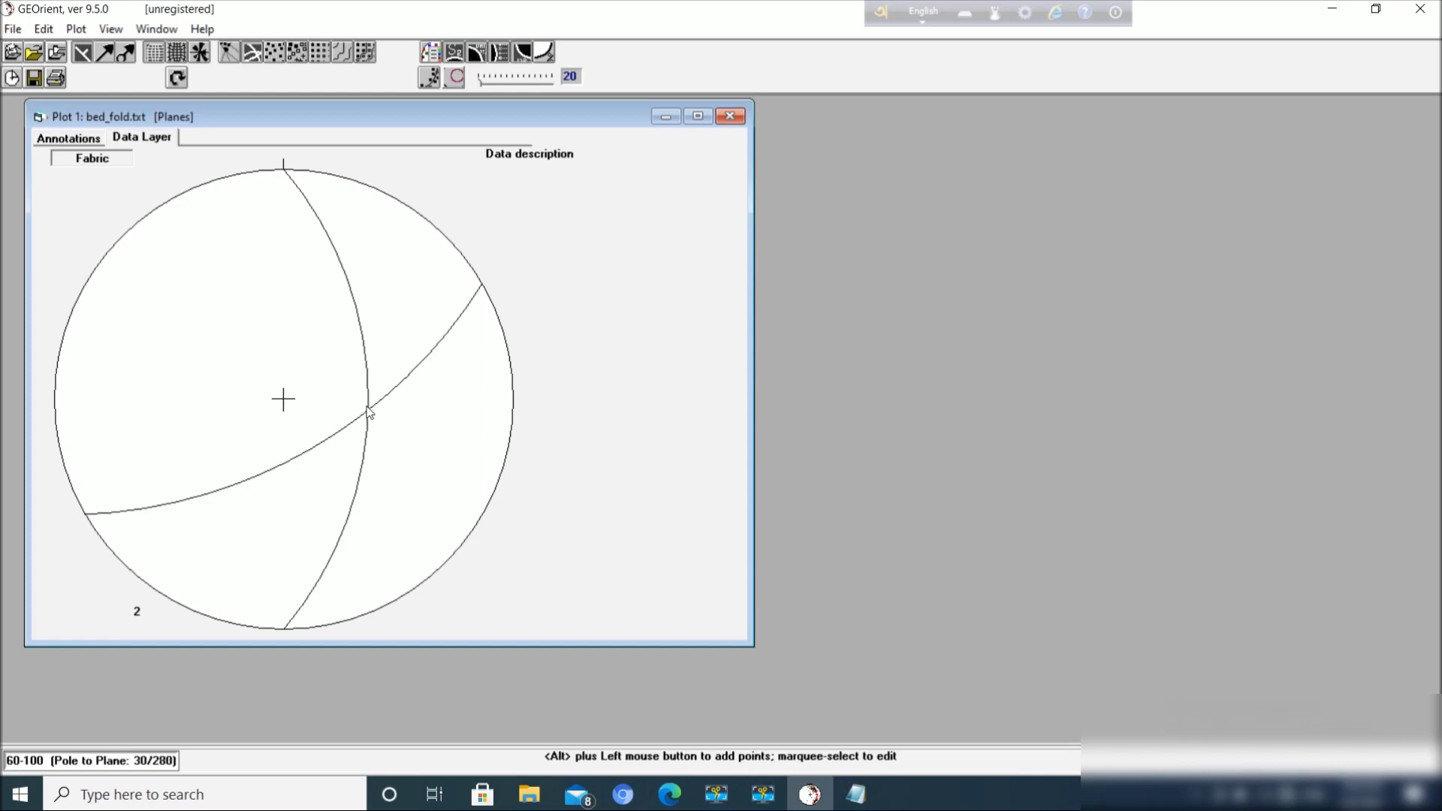
Switch to pole points only and ready the Girdle 1 slot in the girdle panel
click(276, 52)
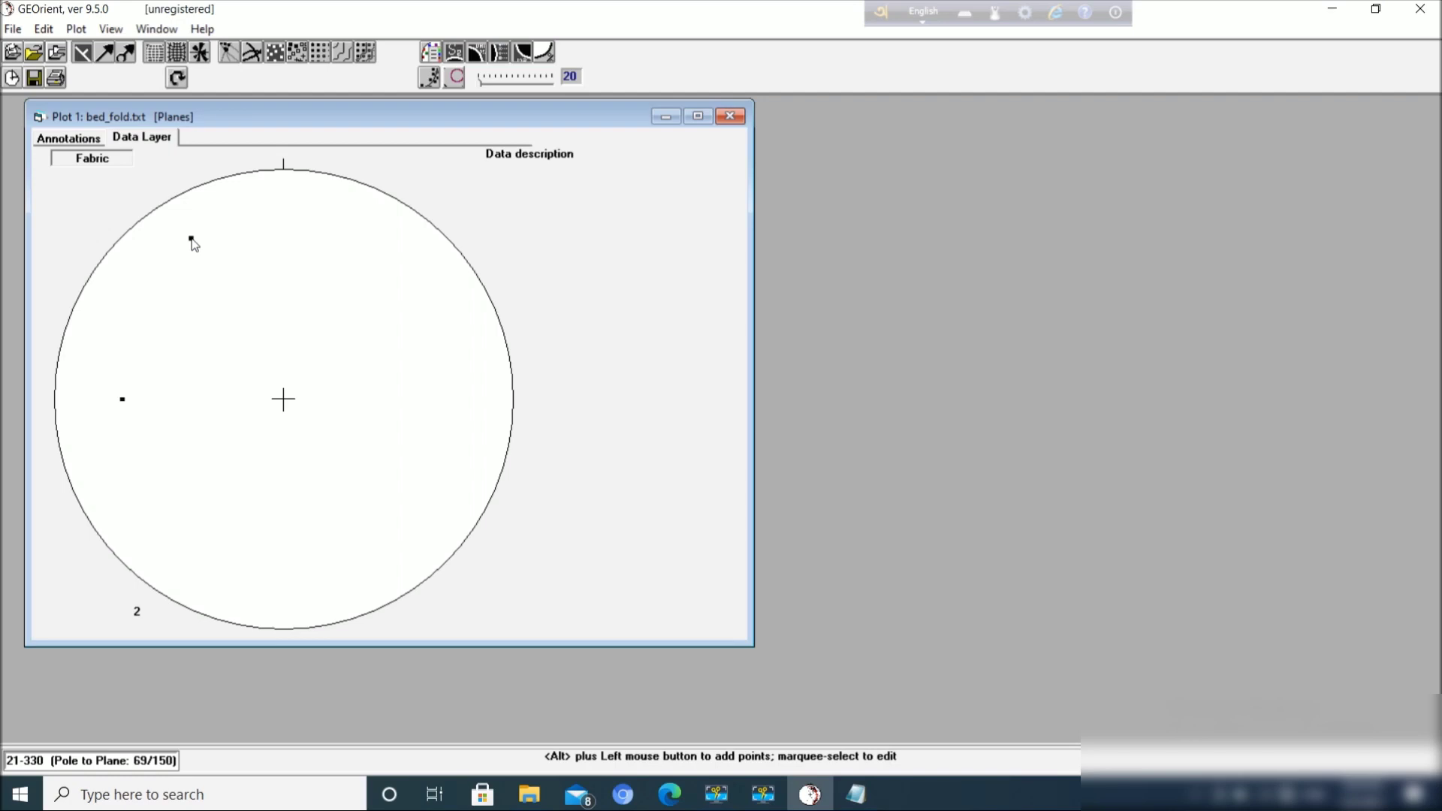
click(429, 77)
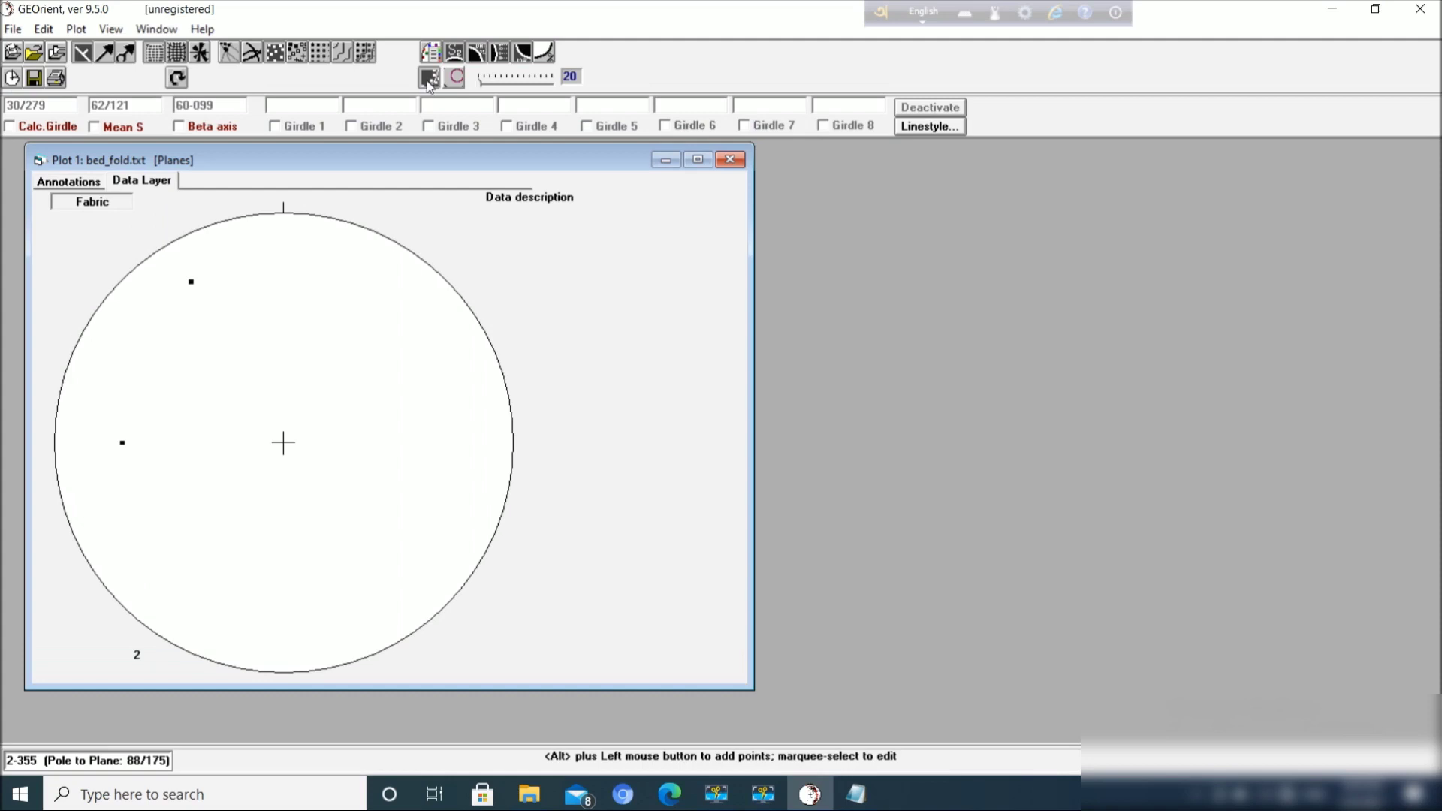
click(291, 102)
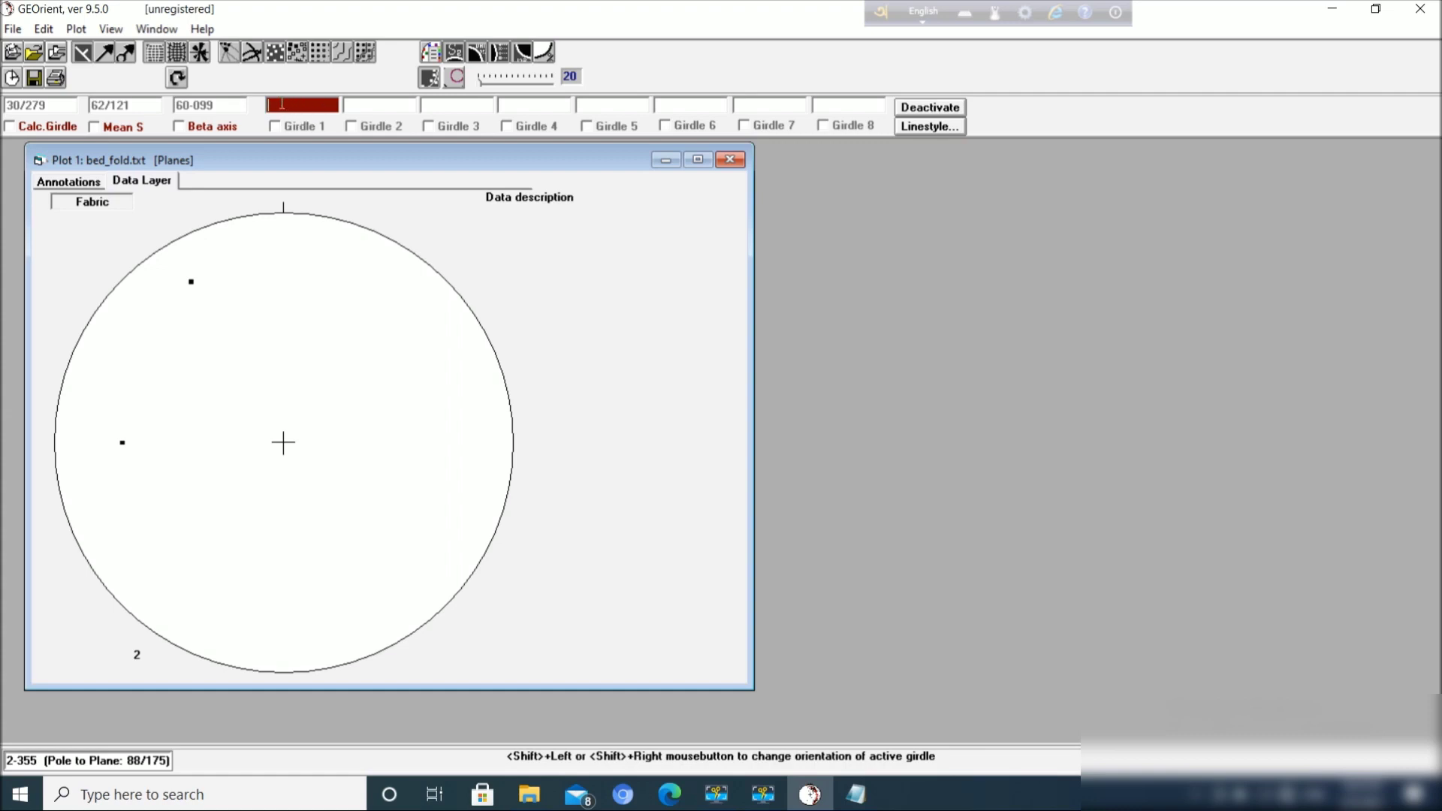
click(398, 100)
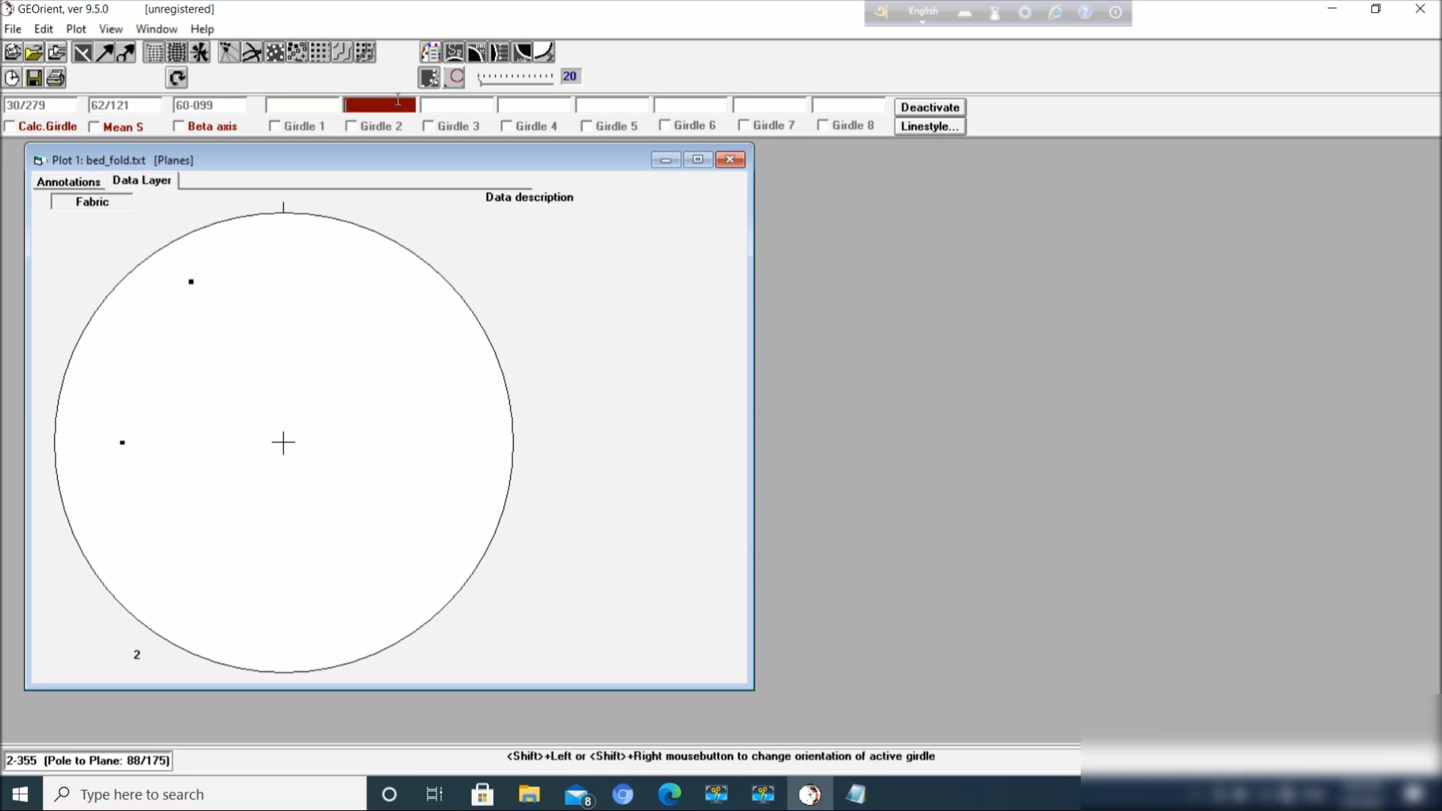
click(281, 105)
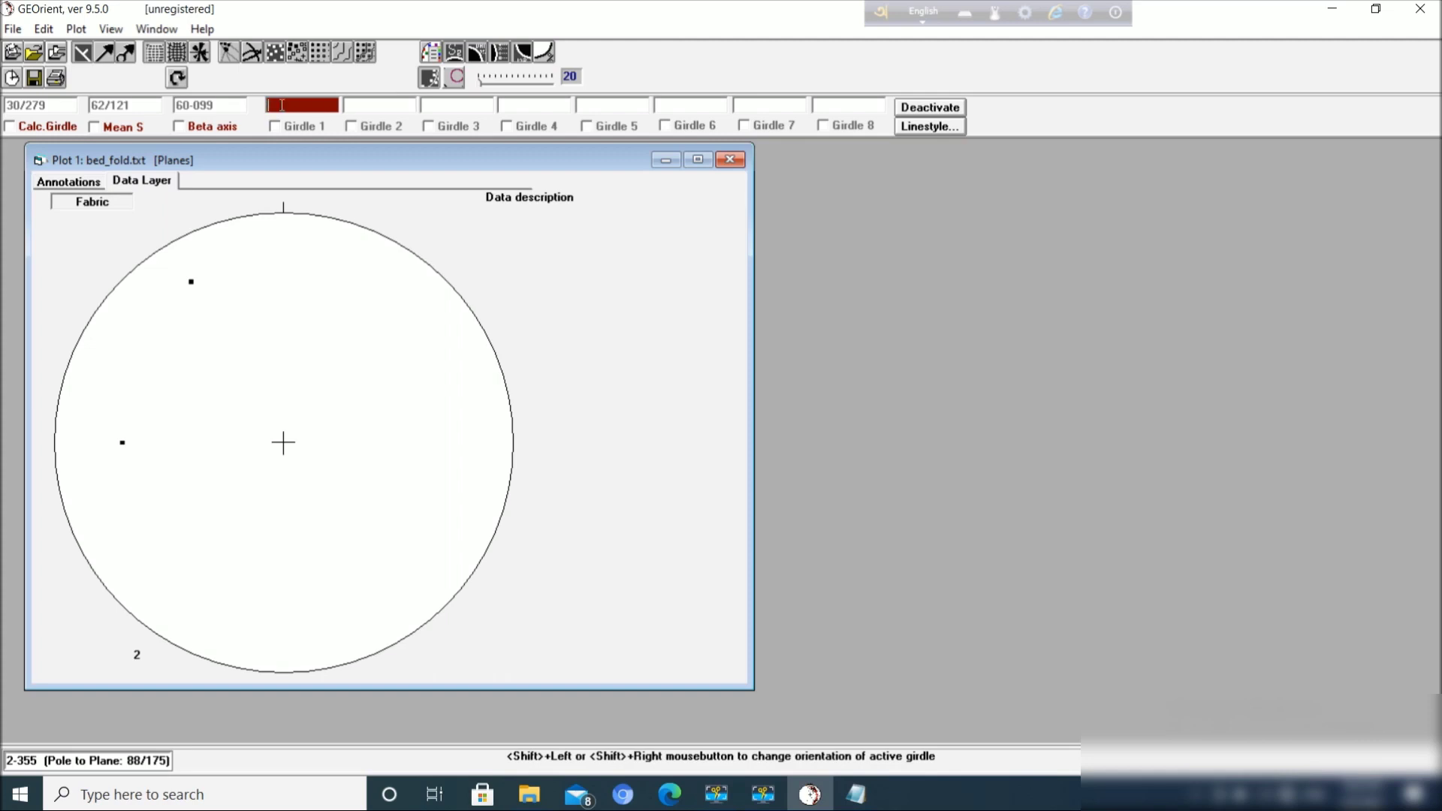
Fit Girdle 1 at 70/150 and Girdle 2 at 60/089 from the two poles
click(190, 282)
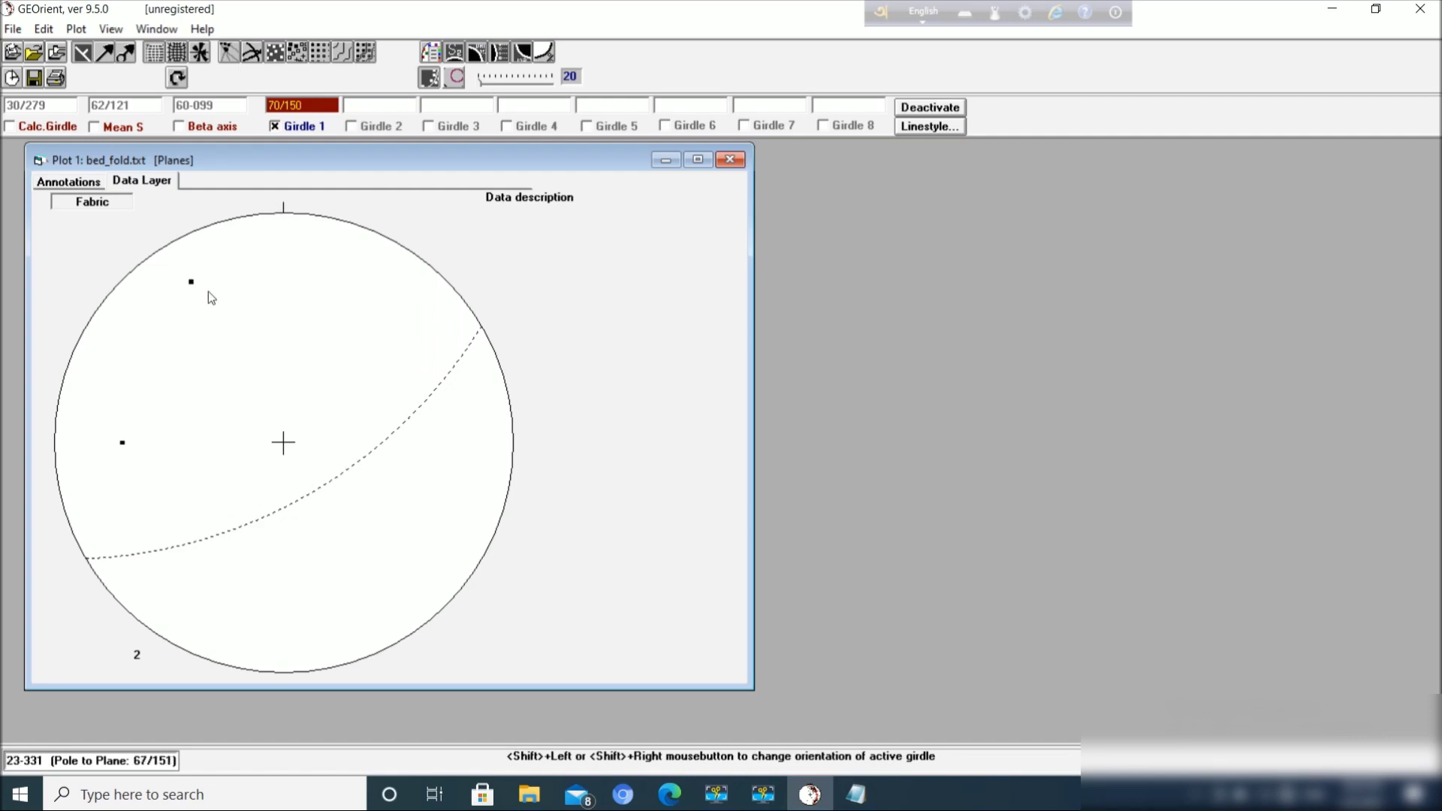
click(367, 101)
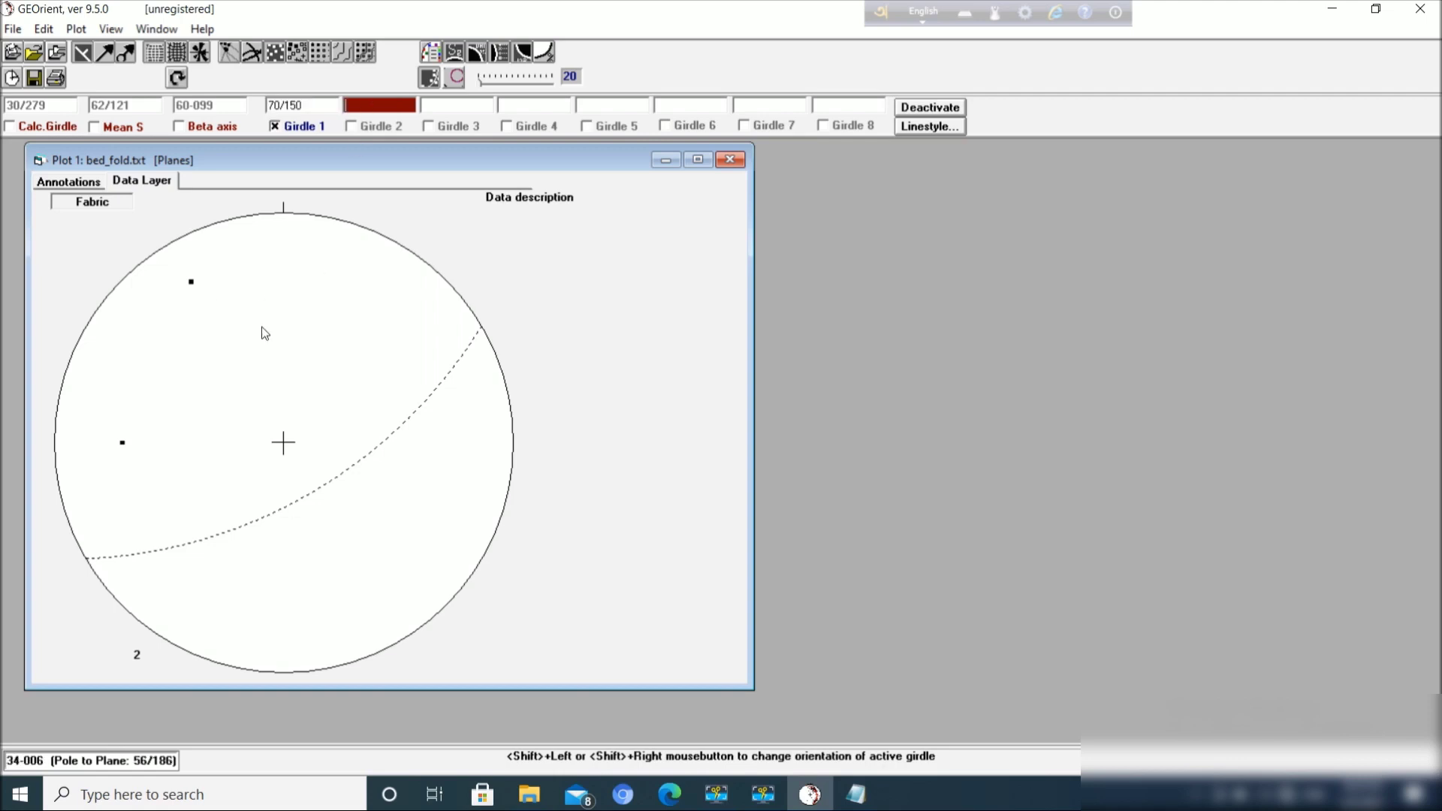
click(122, 445)
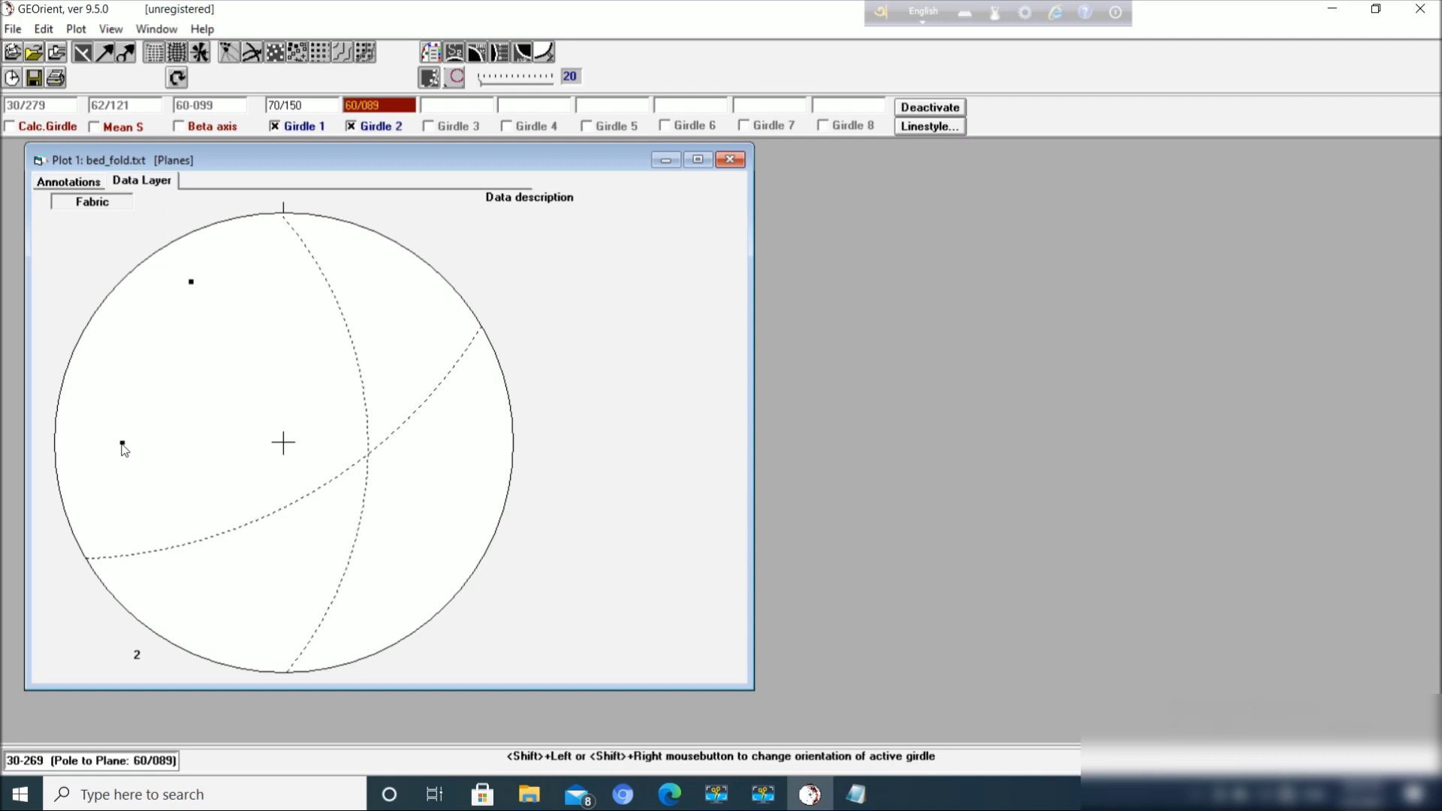
Reorient Girdle 2 to 30/277, then hide Girdles 1 and 2, the calculated girdle and the beta axis
click(180, 128)
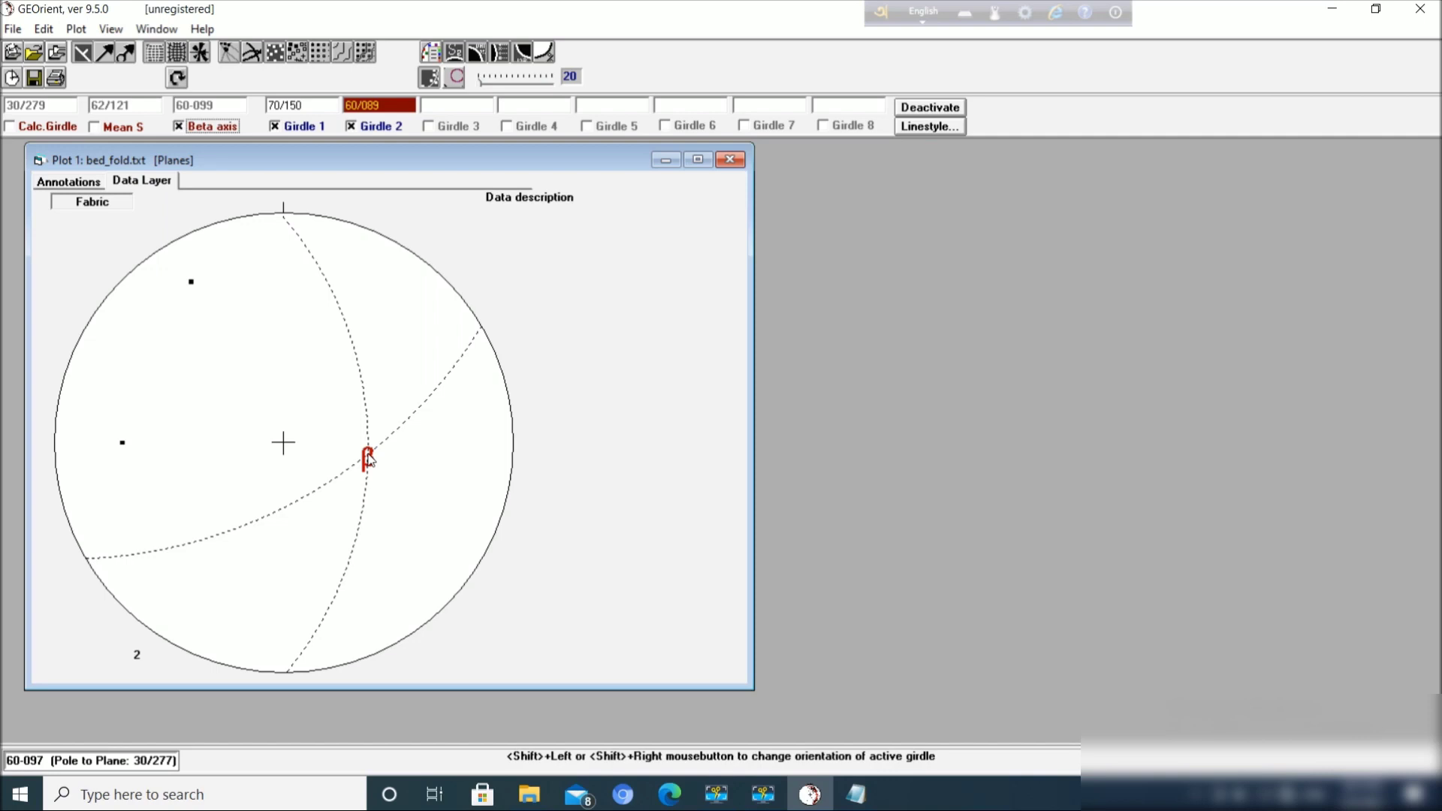
click(368, 459)
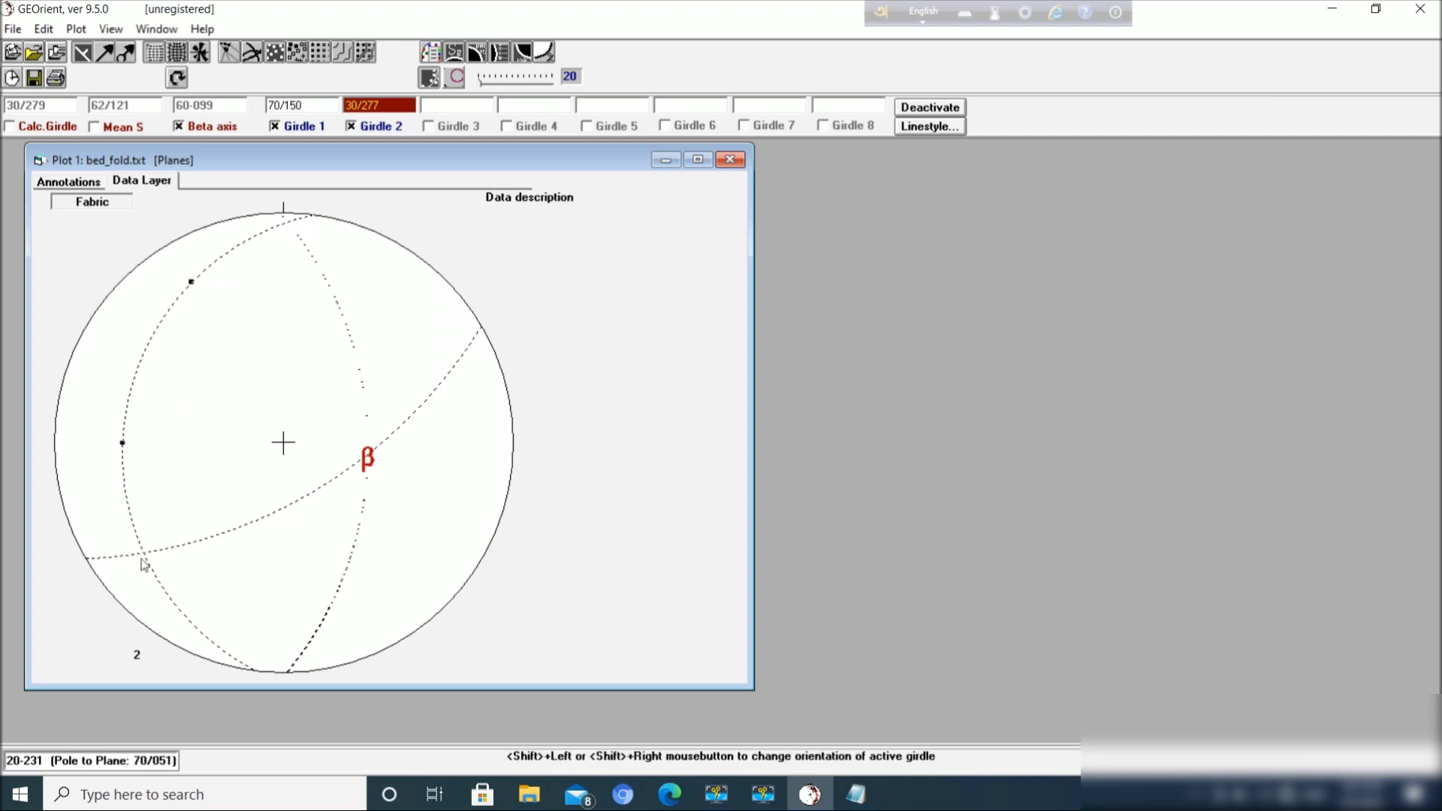
click(11, 127)
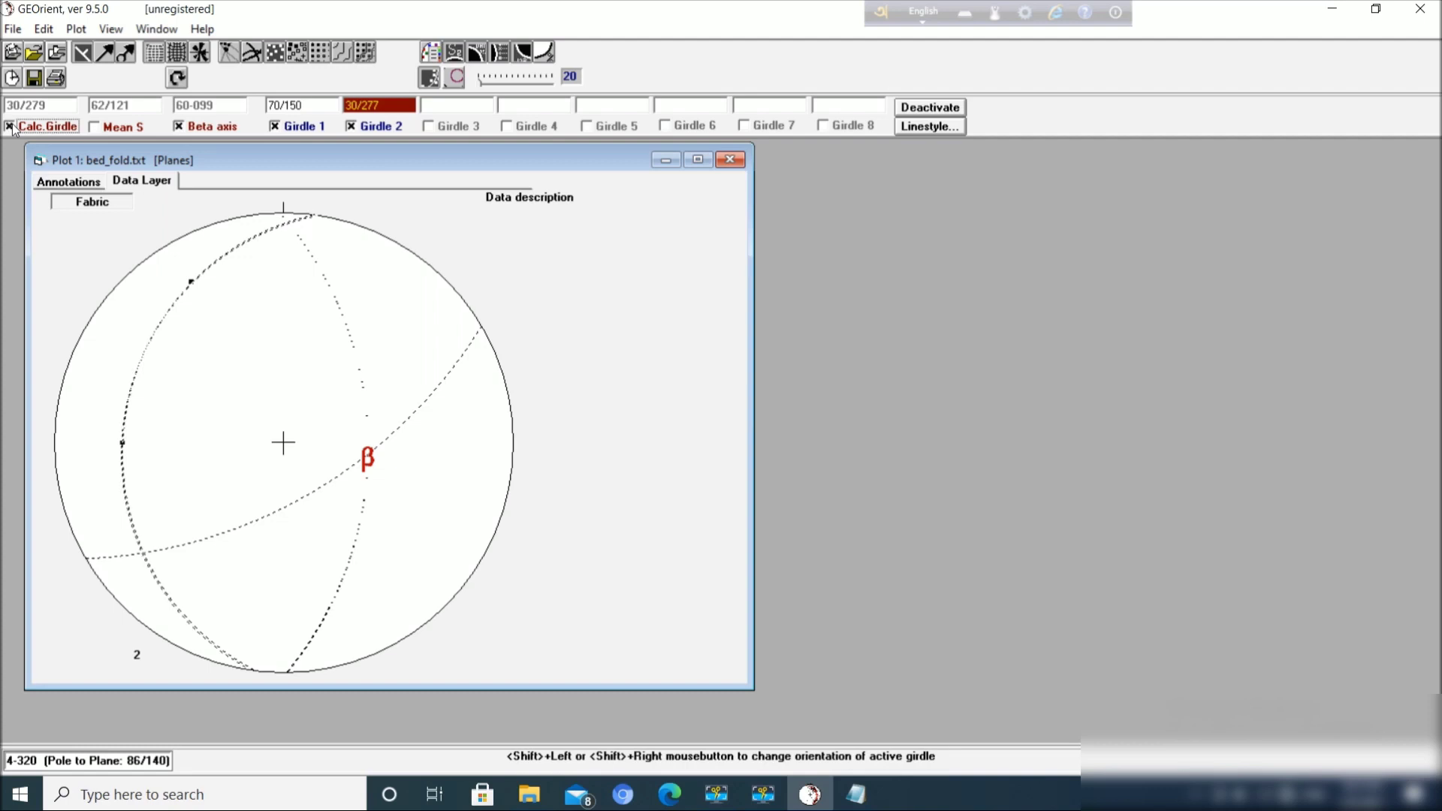
click(12, 127)
click(352, 126)
click(276, 126)
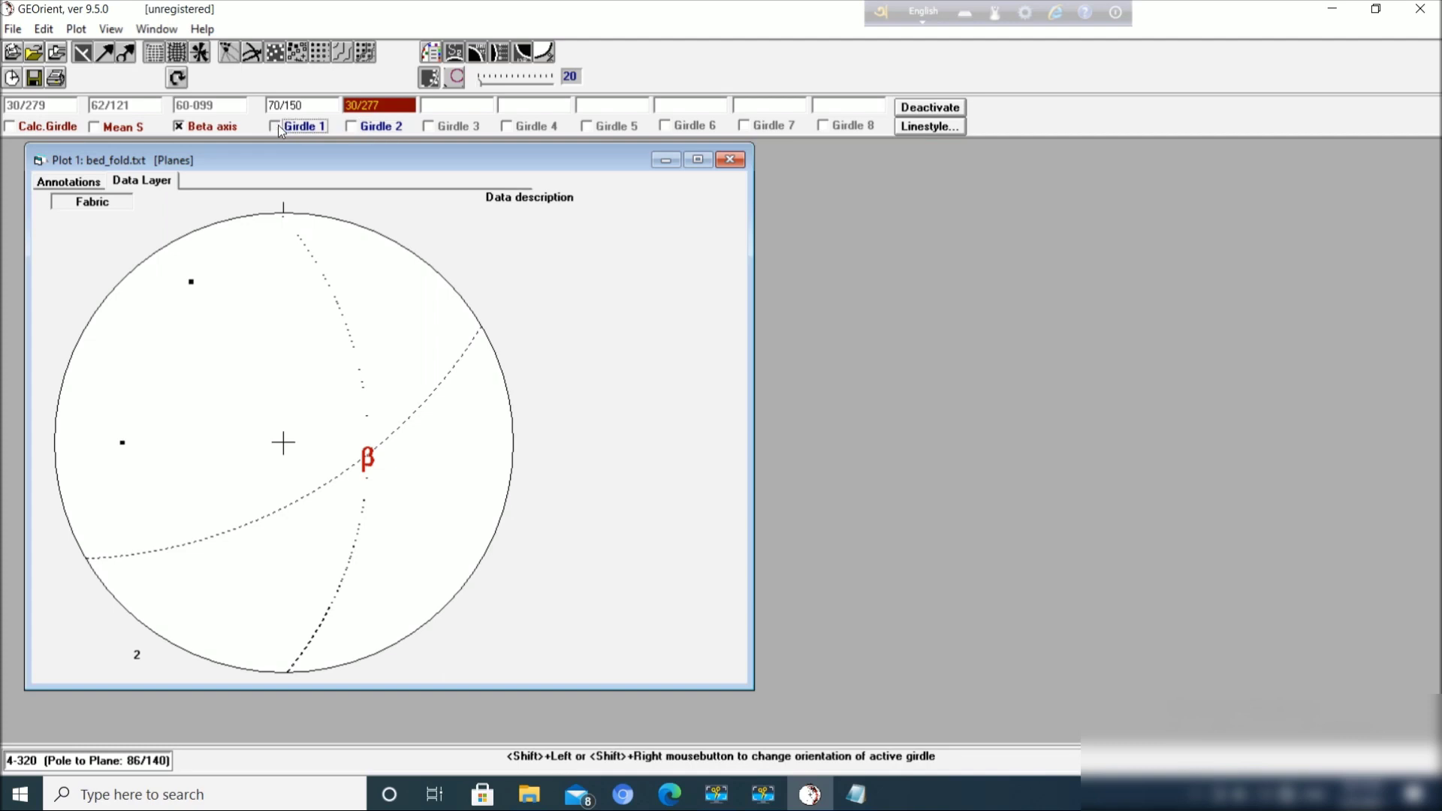
click(180, 127)
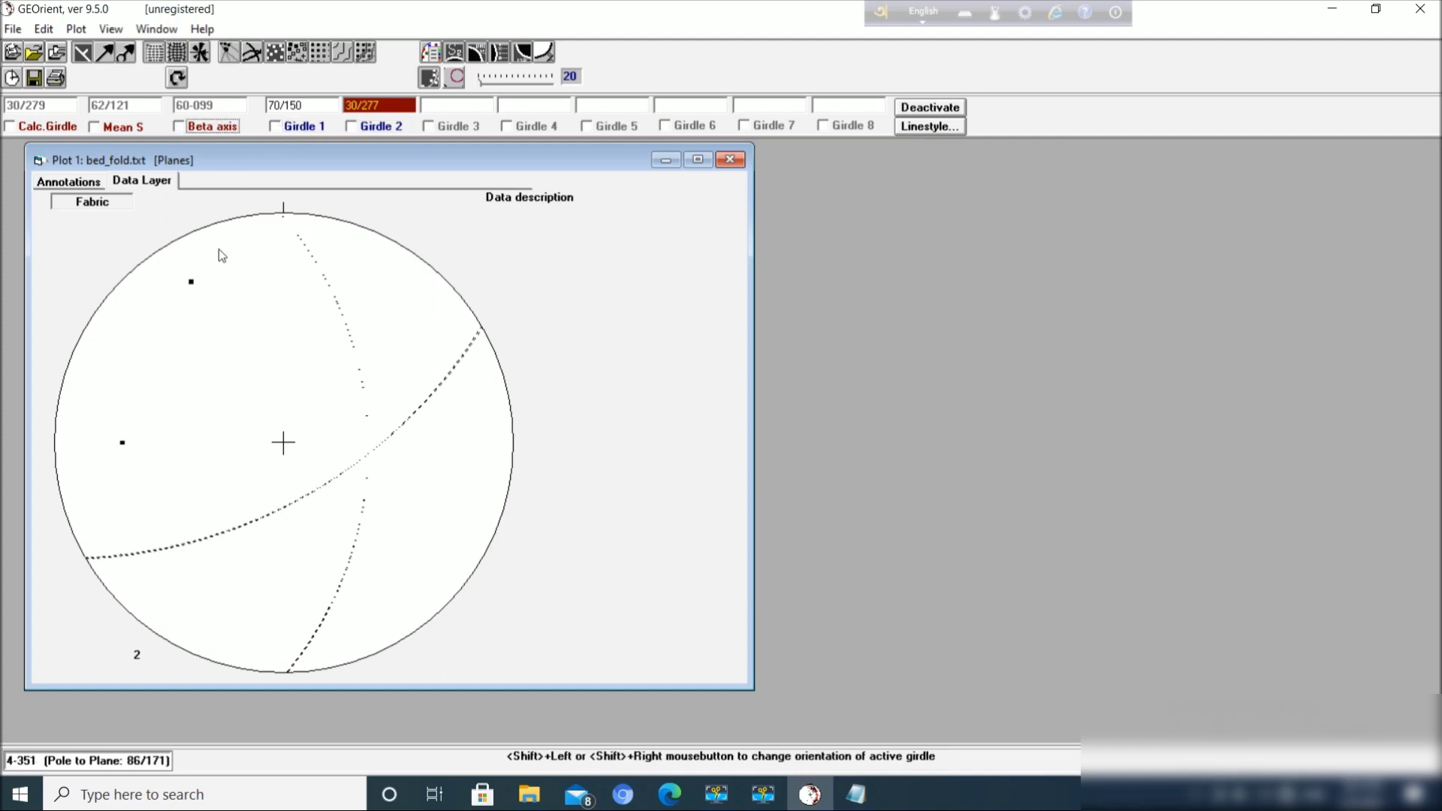
Redraw the planes as solid great circles, toggle Girdle 3 on and off, and select its orientation value
click(254, 53)
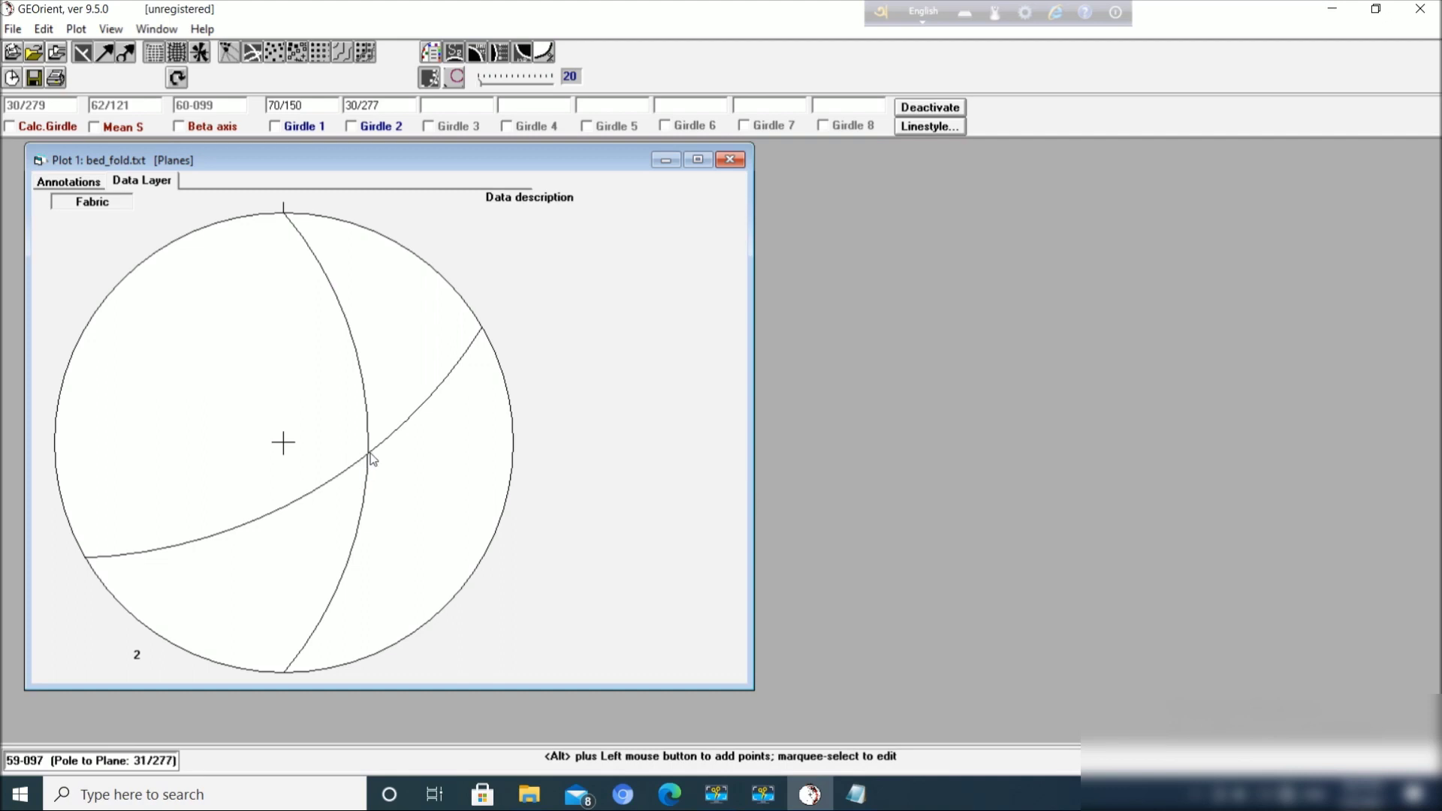
click(449, 104)
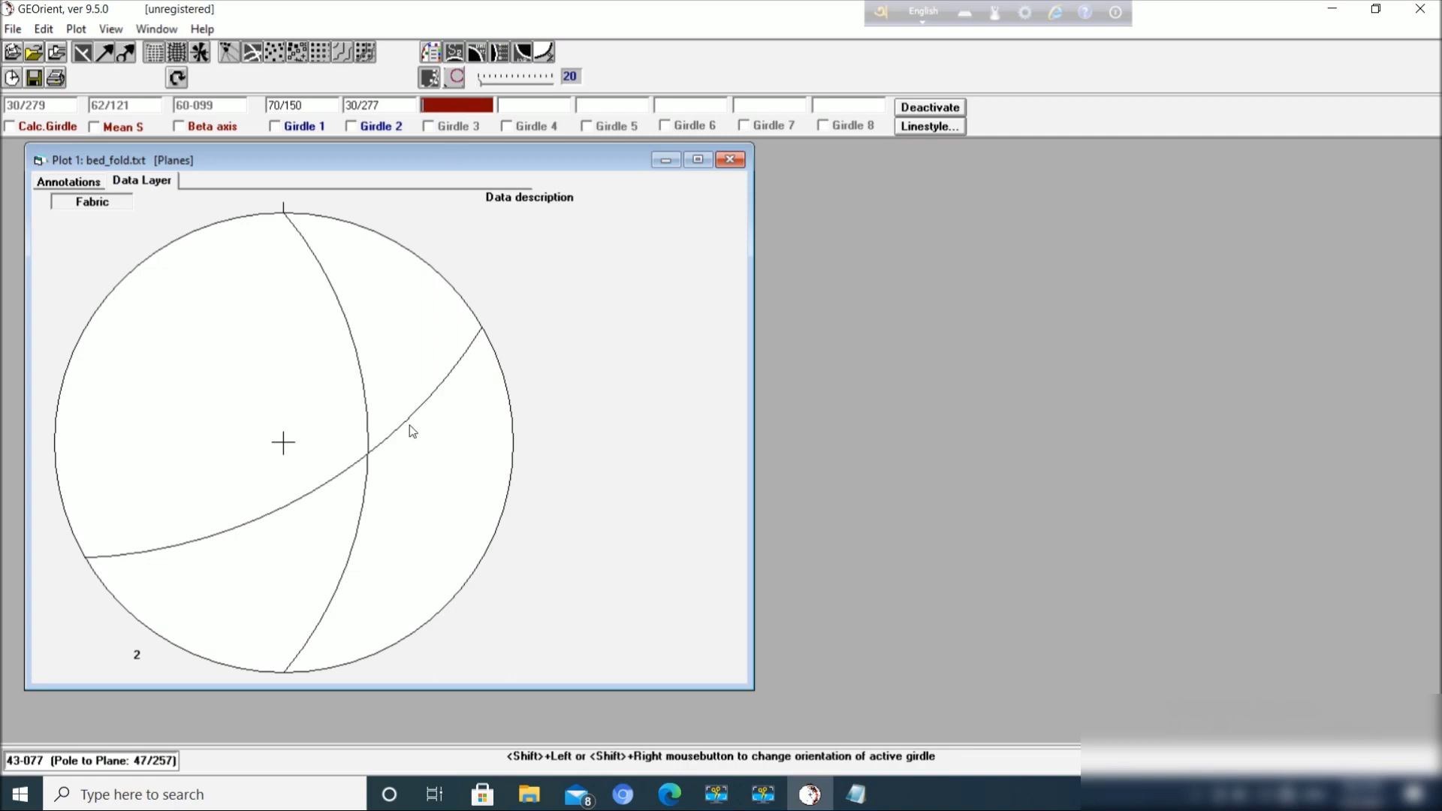
click(368, 461)
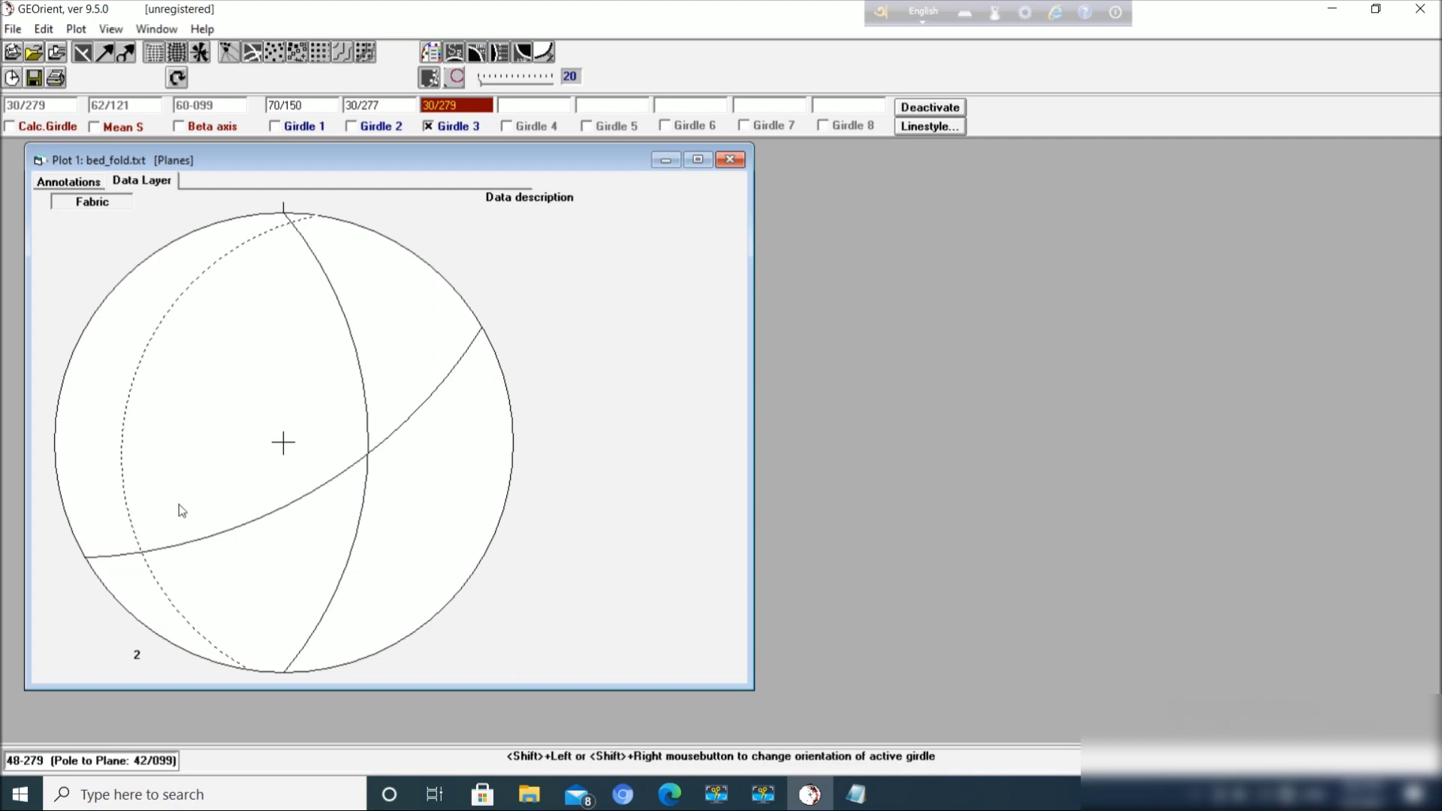
click(429, 128)
drag(423, 105, 454, 105)
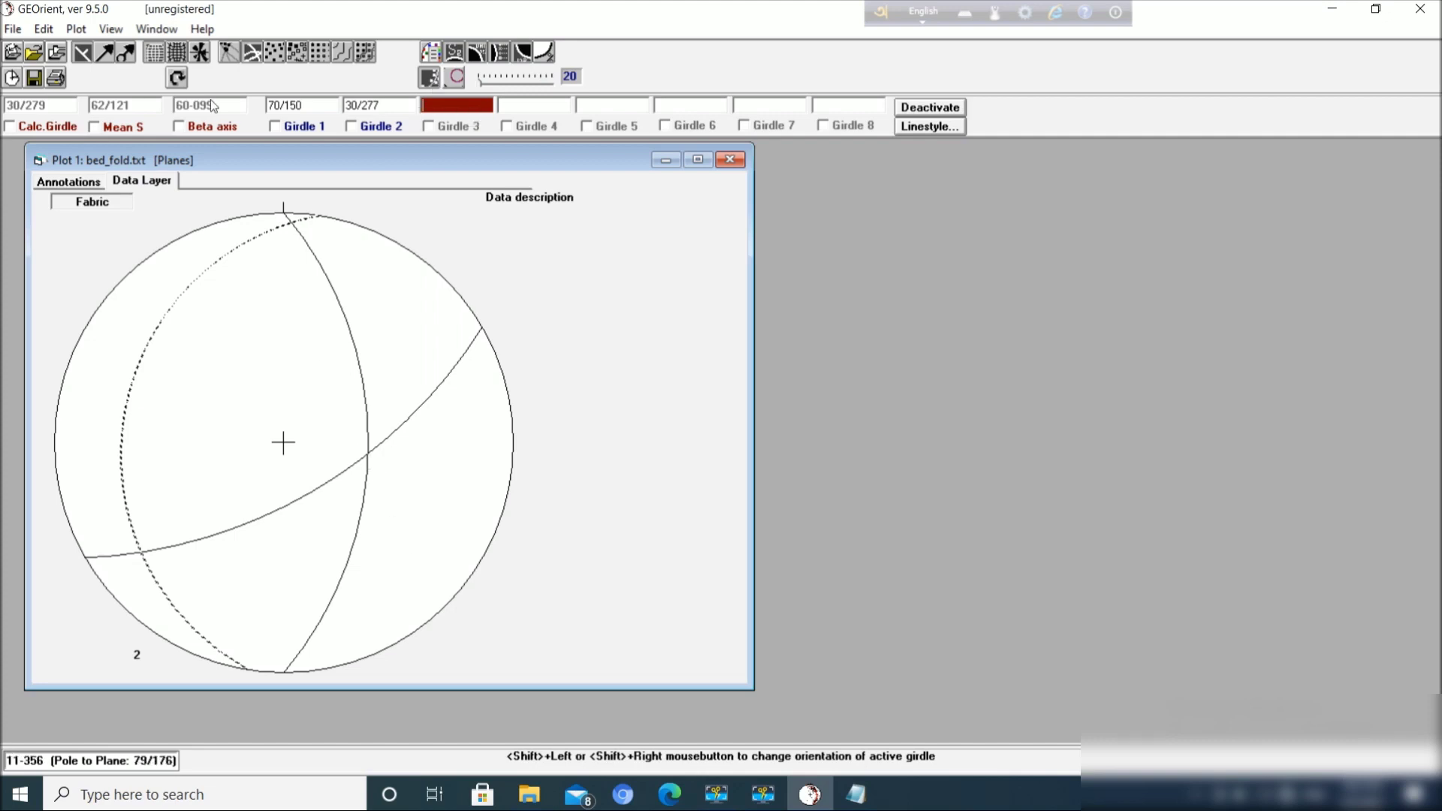
Turn on the beta fold axis, the calculated girdle and the mean S great circle
click(180, 128)
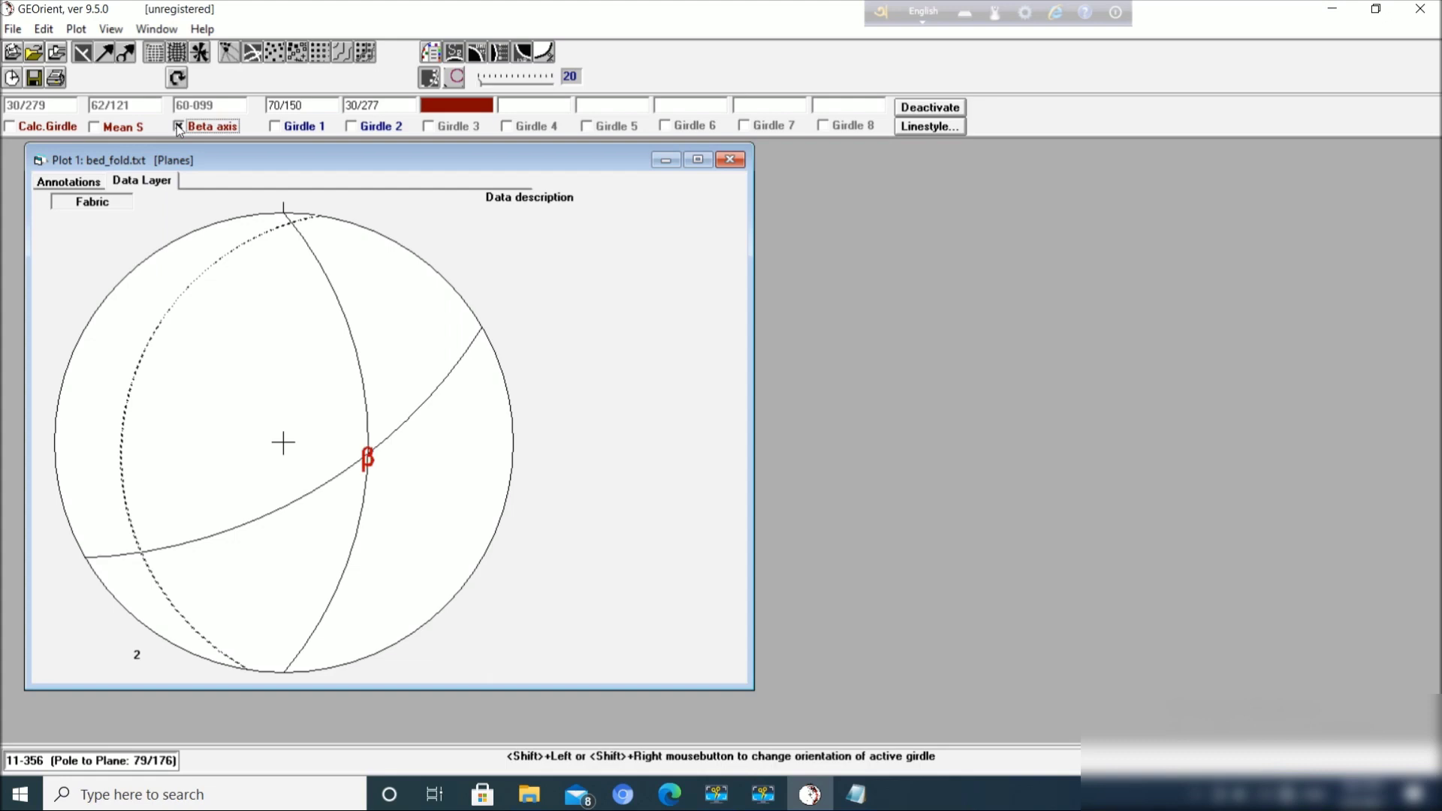
click(23, 126)
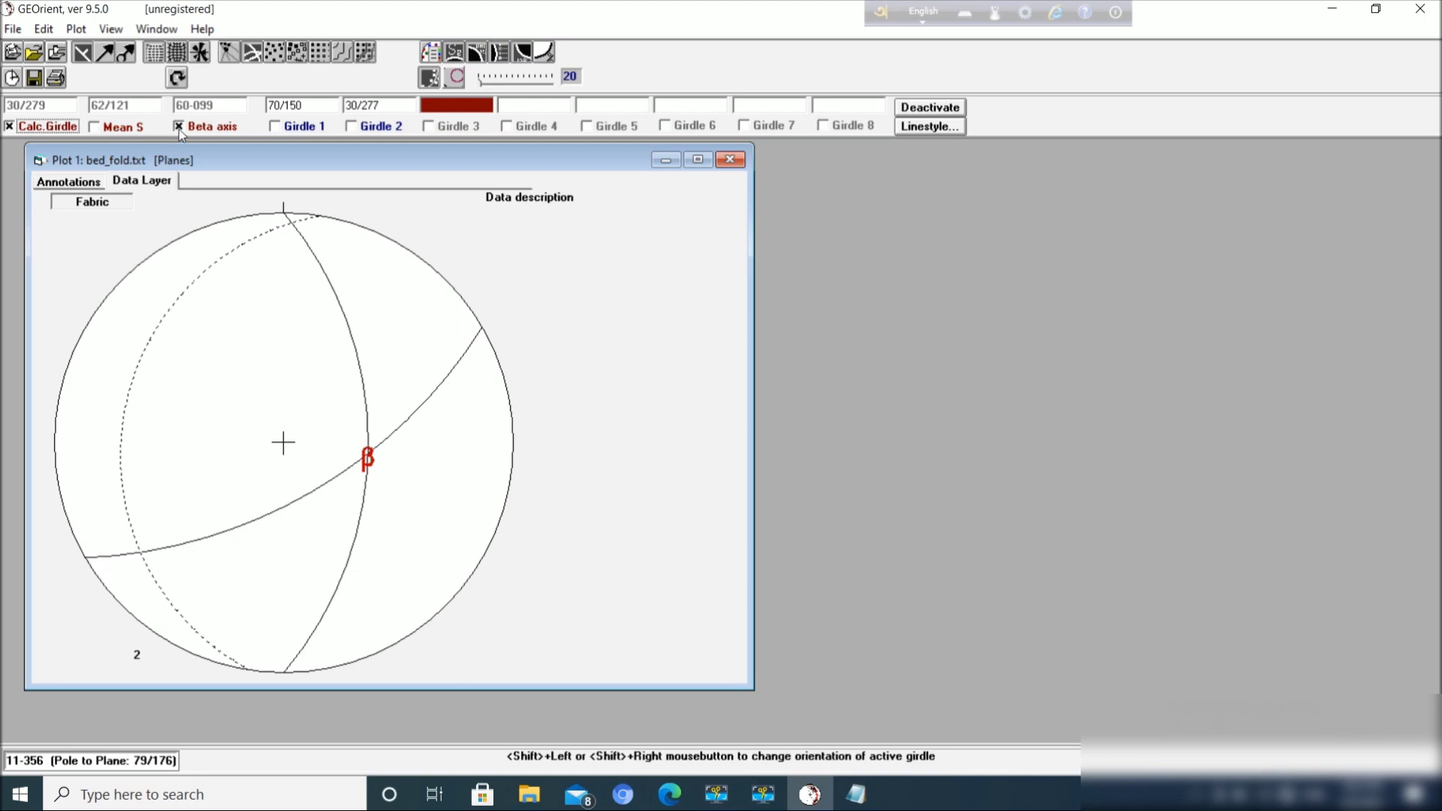
click(138, 128)
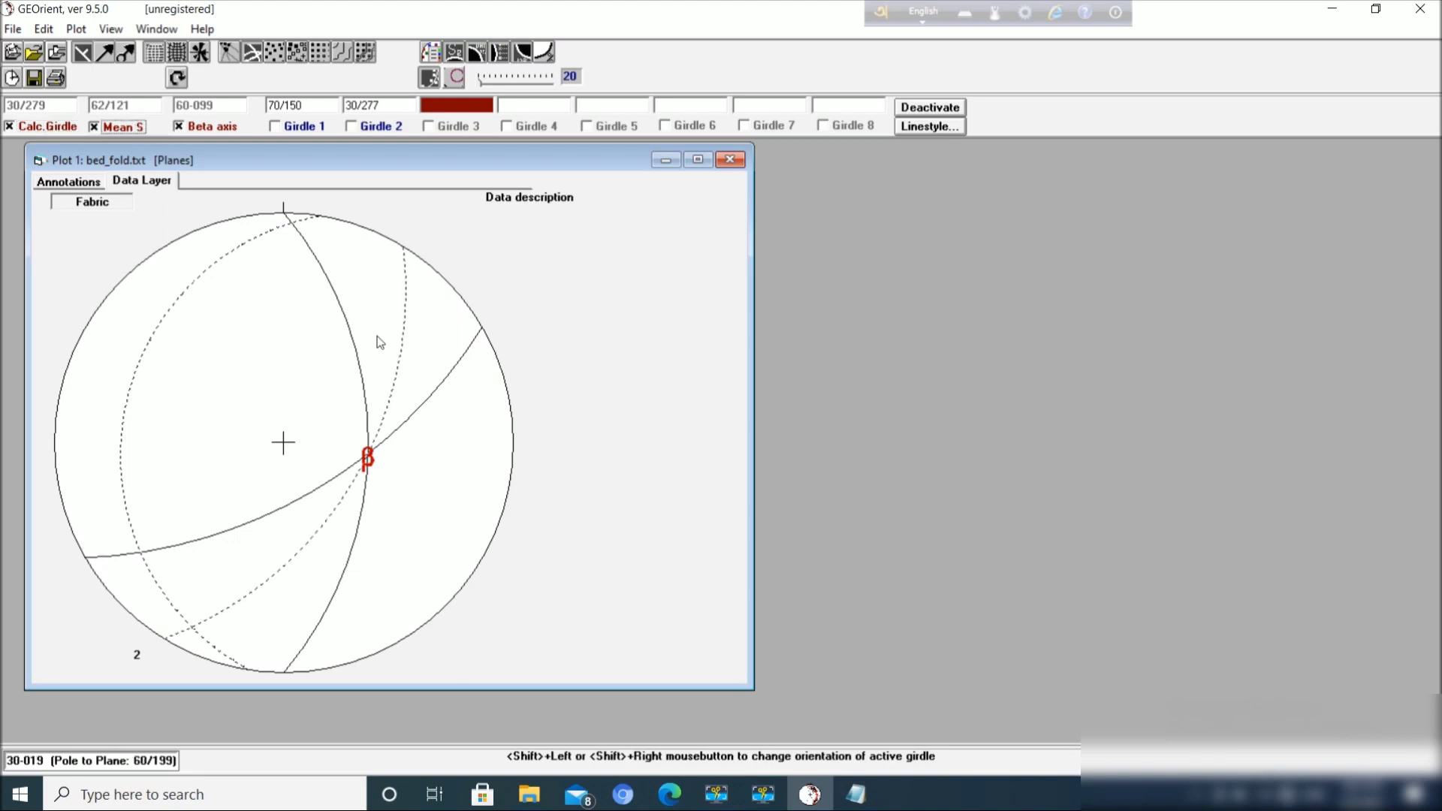
Show the statistics panel reporting calculated girdle 30/279 and beta axis 60-099
click(548, 55)
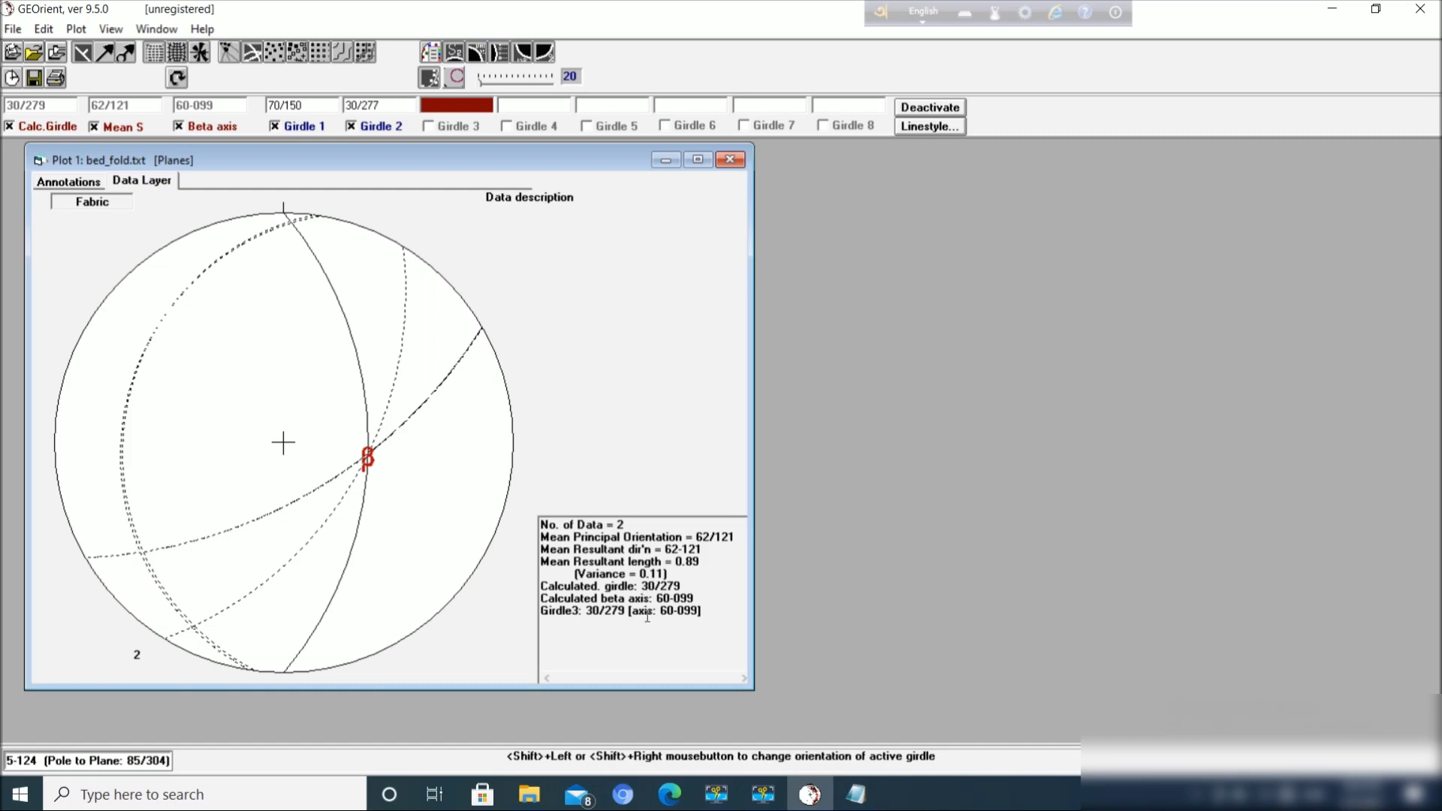
Replace the 'Data description' title above the plot with 'Raipur fold data'
double_click(509, 202)
click(508, 203)
double_click(542, 203)
click(542, 203)
double_click(542, 203)
key(BackSpace)
key(BackSpace)
key(BackSpace)
key(BackSpace)
key(BackSpace)
key(BackSpace)
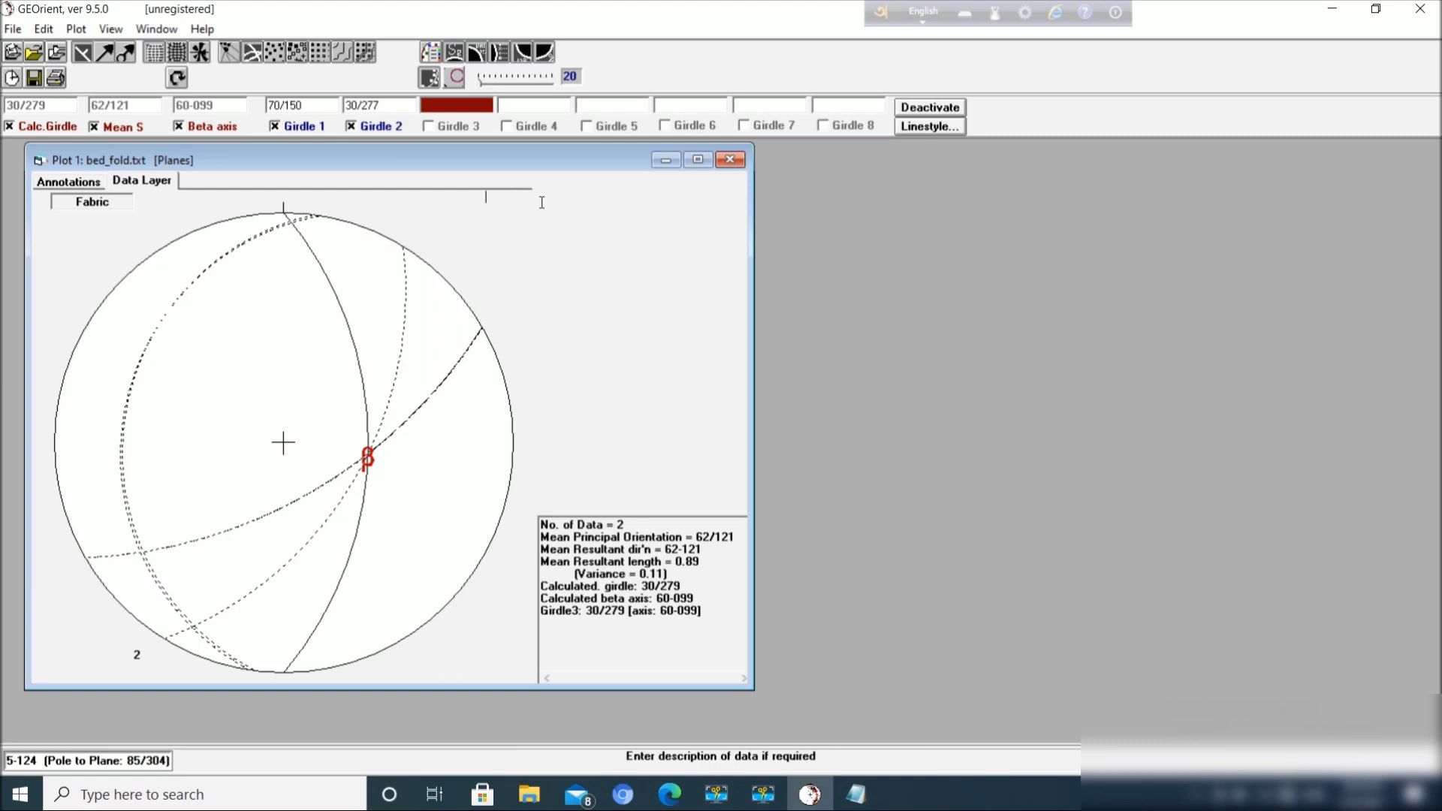
text(Raipur fold data)
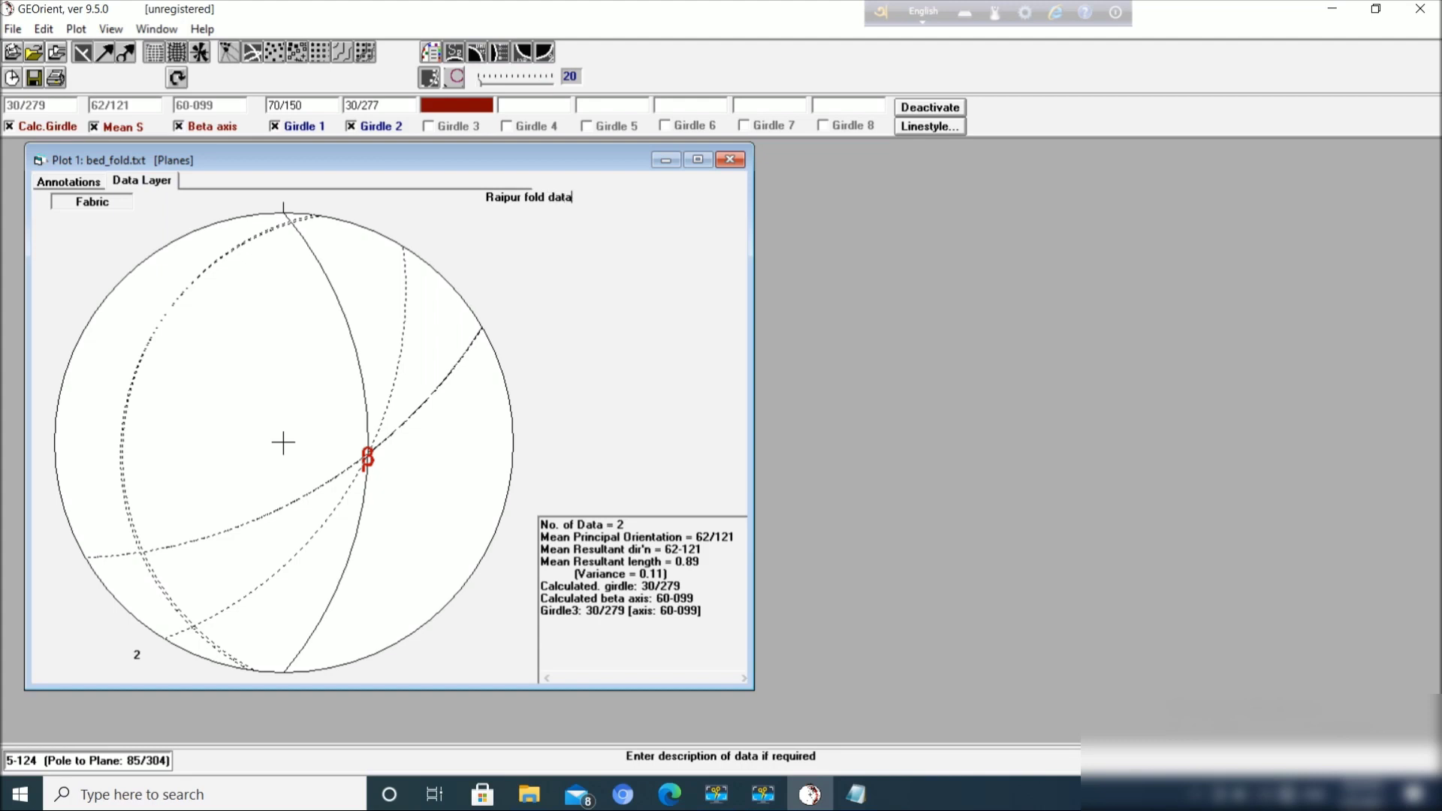
Rename the Fabric label to 'F1 fold'
double_click(99, 204)
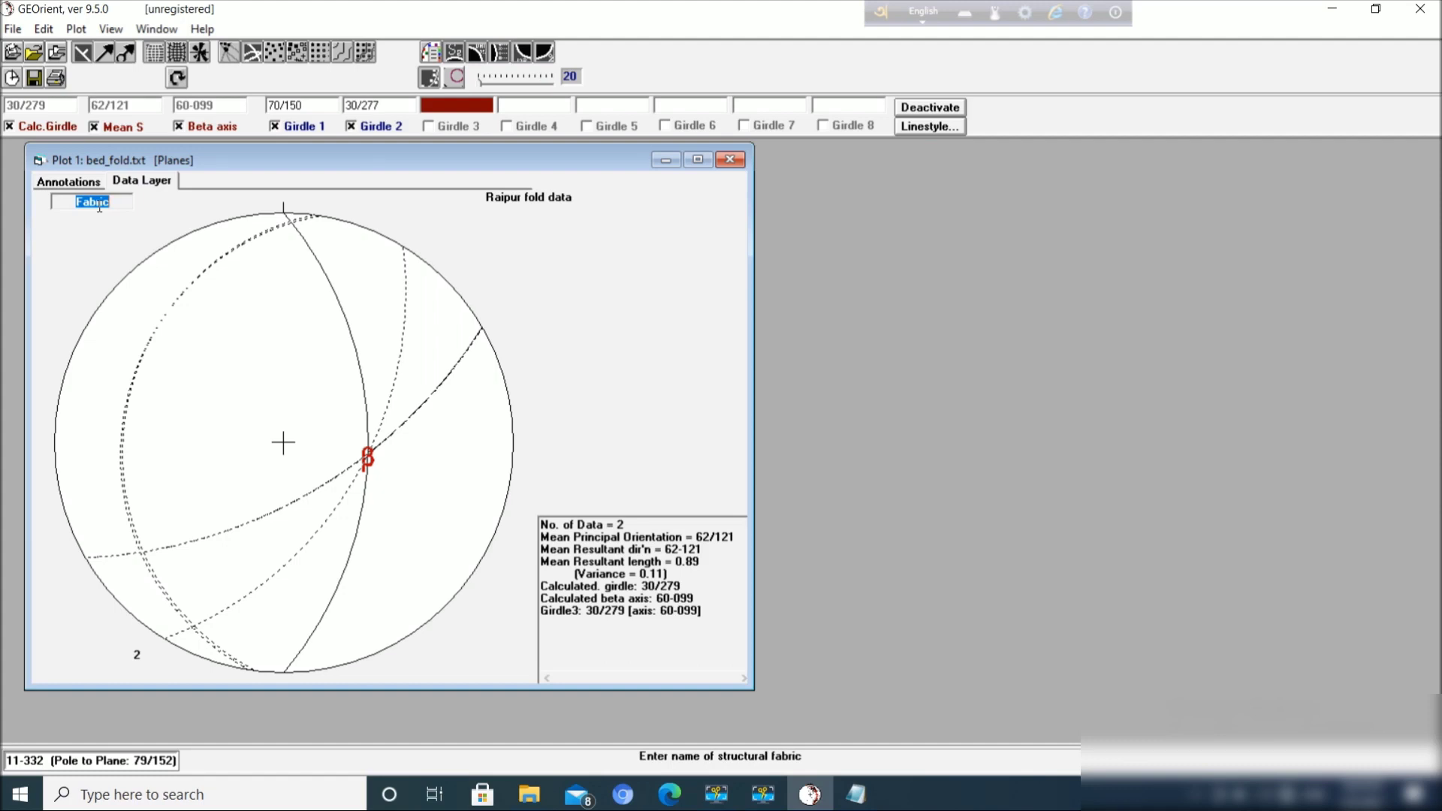
text(F1 fold)
Give the calculated girdle a solid, wider line style in Preferences and apply it
click(909, 128)
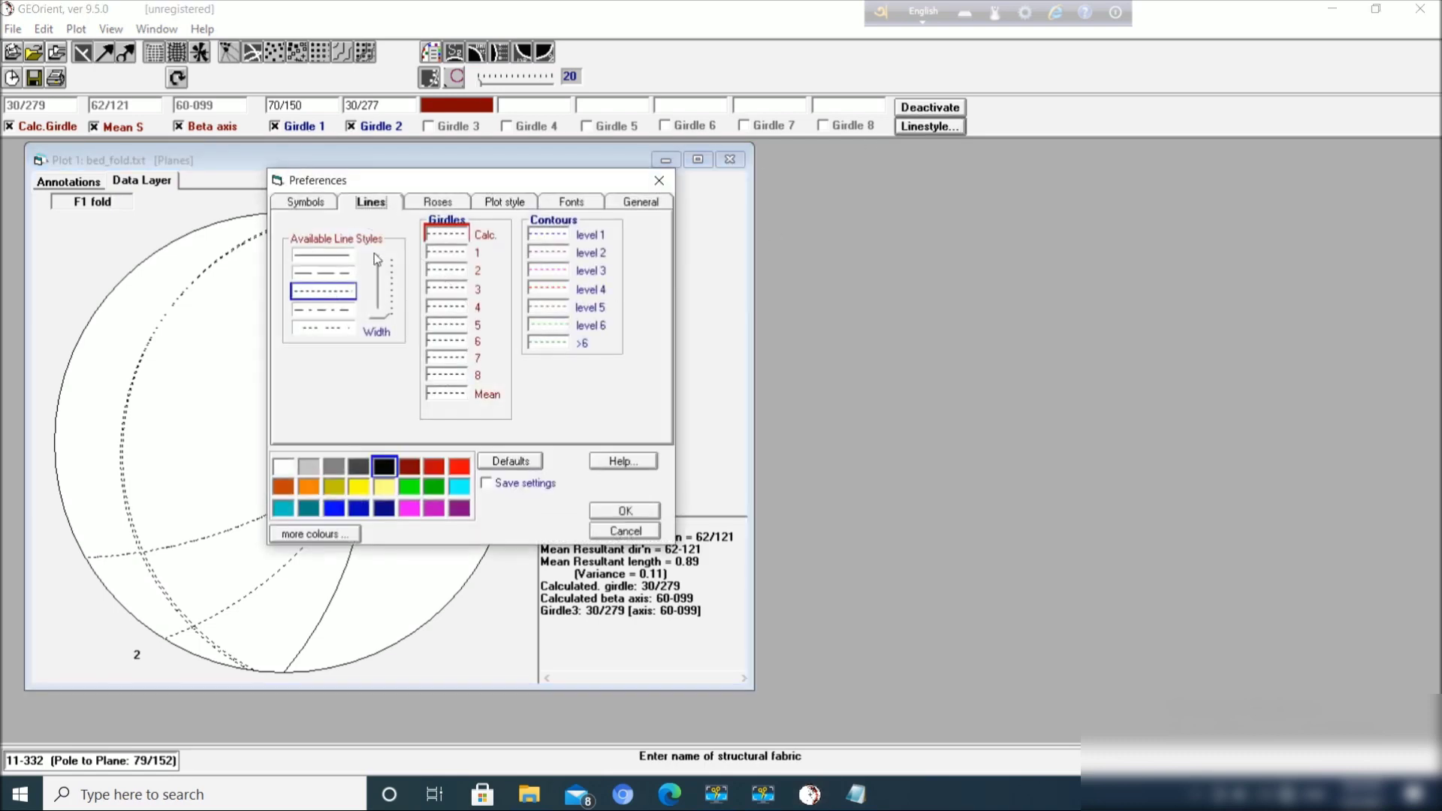
click(336, 258)
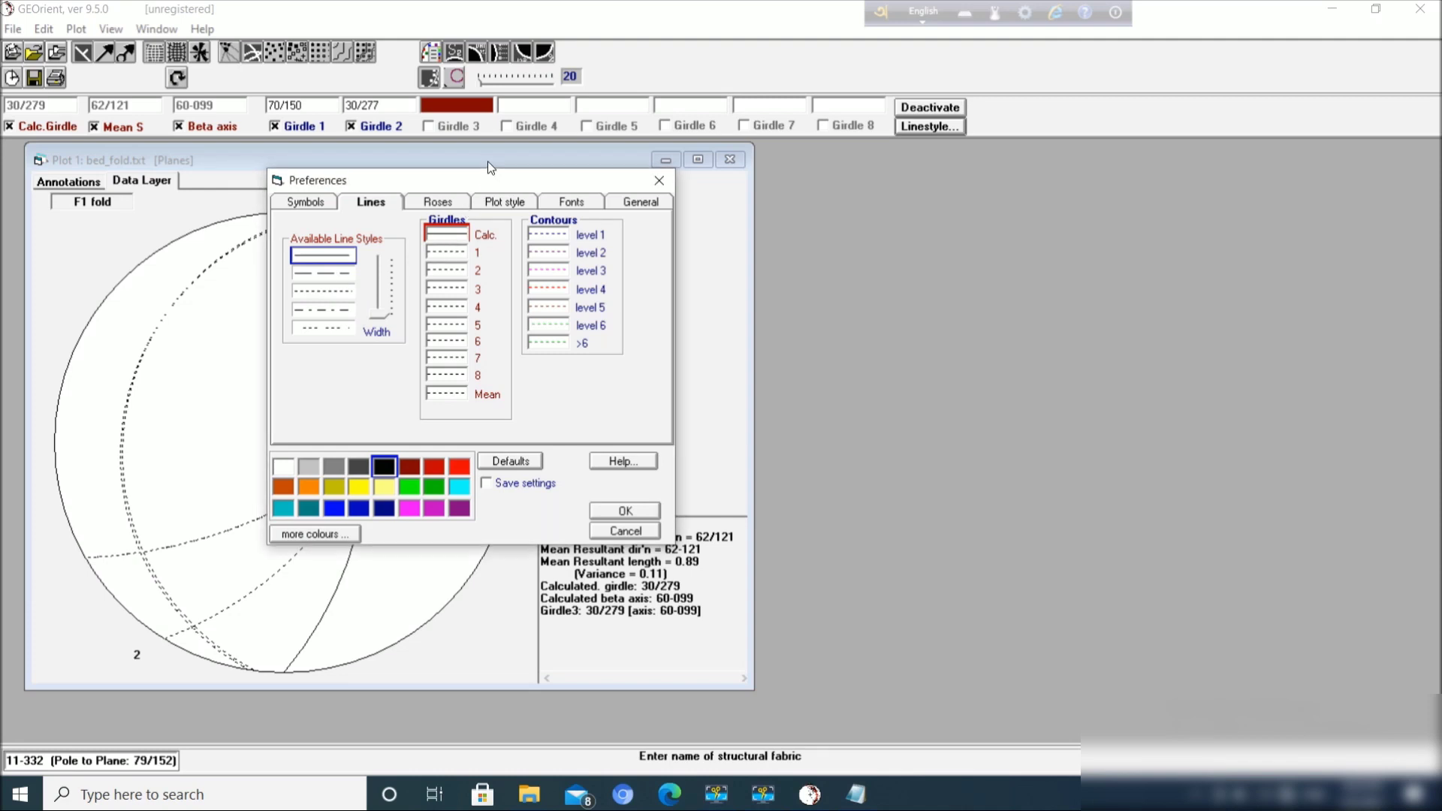
drag(479, 182, 731, 163)
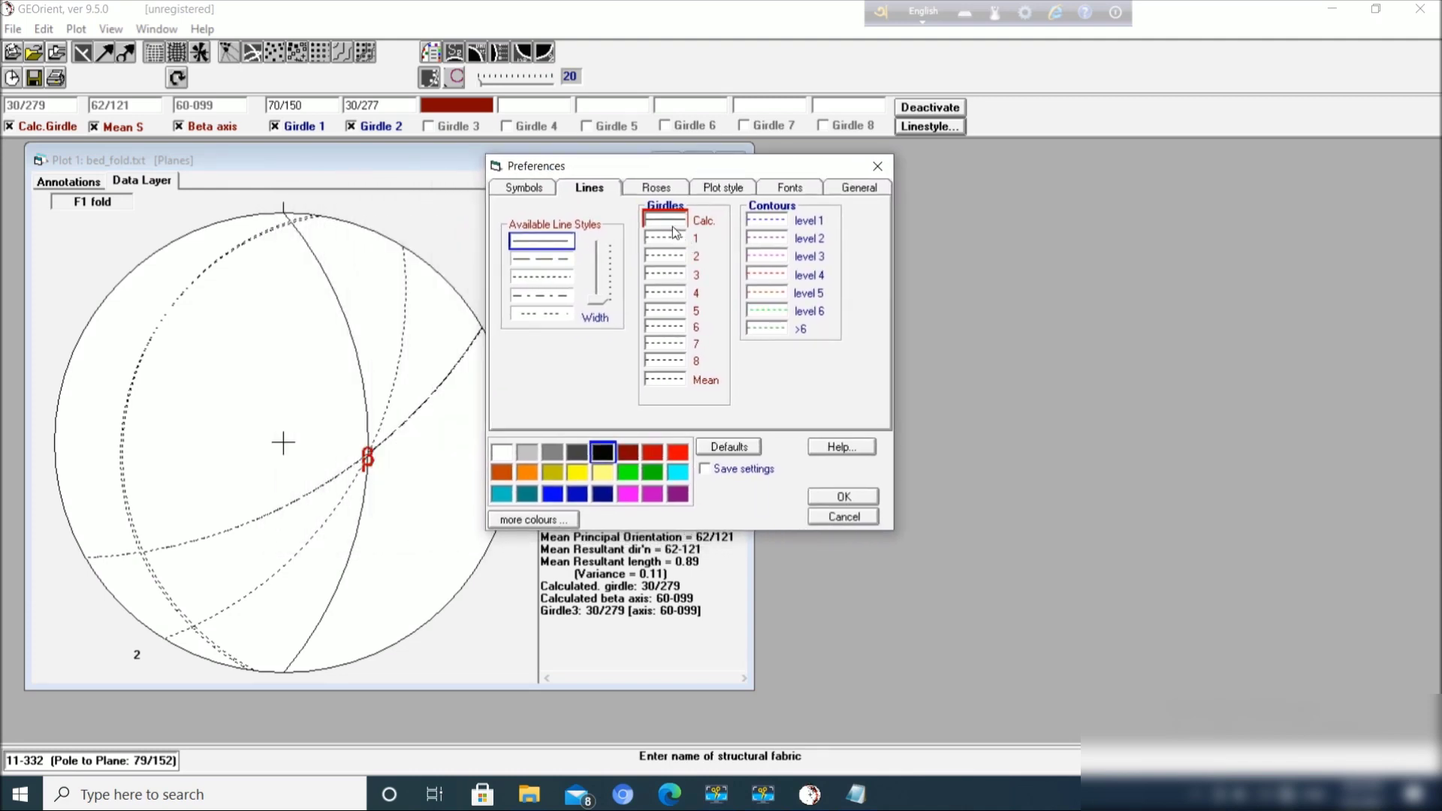
click(604, 300)
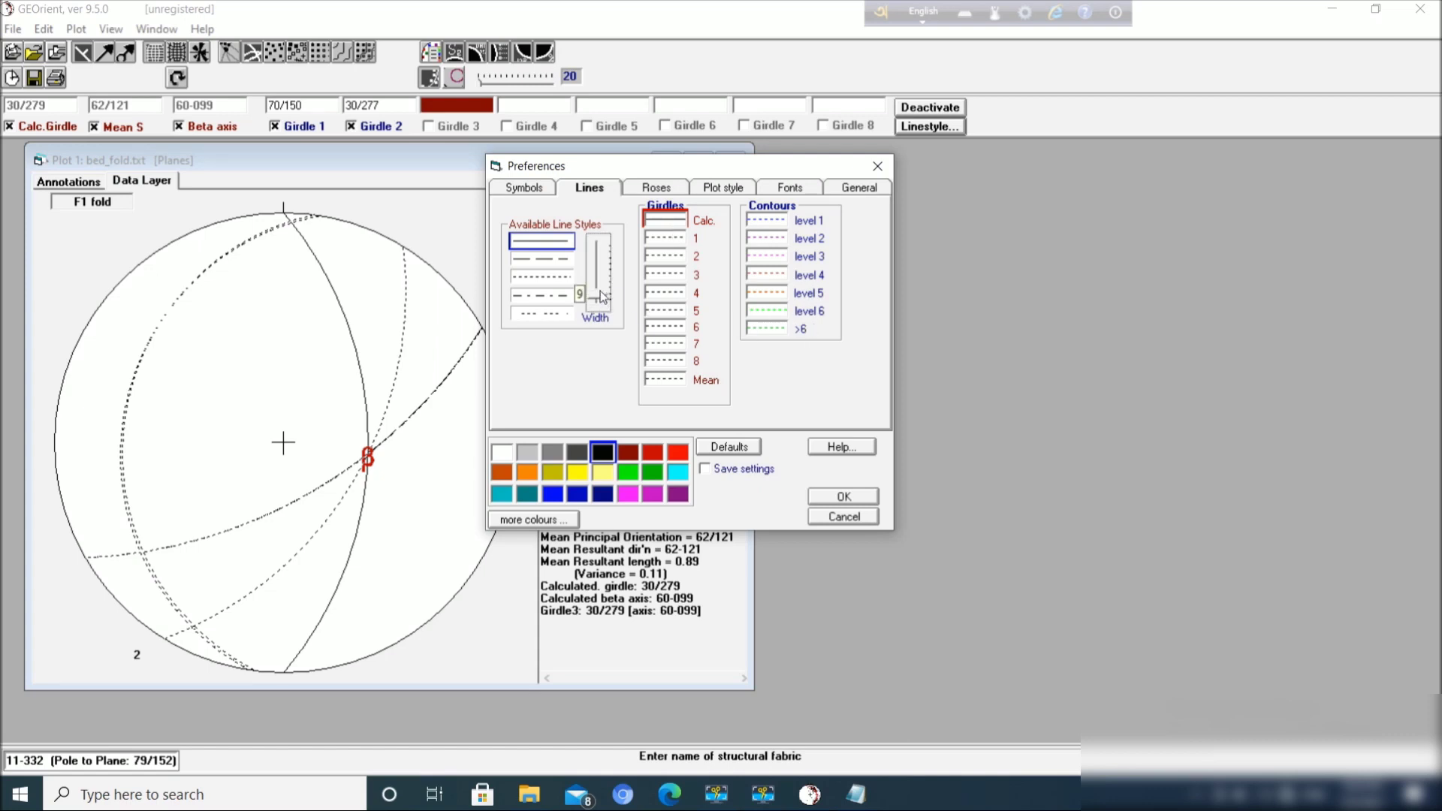
click(823, 497)
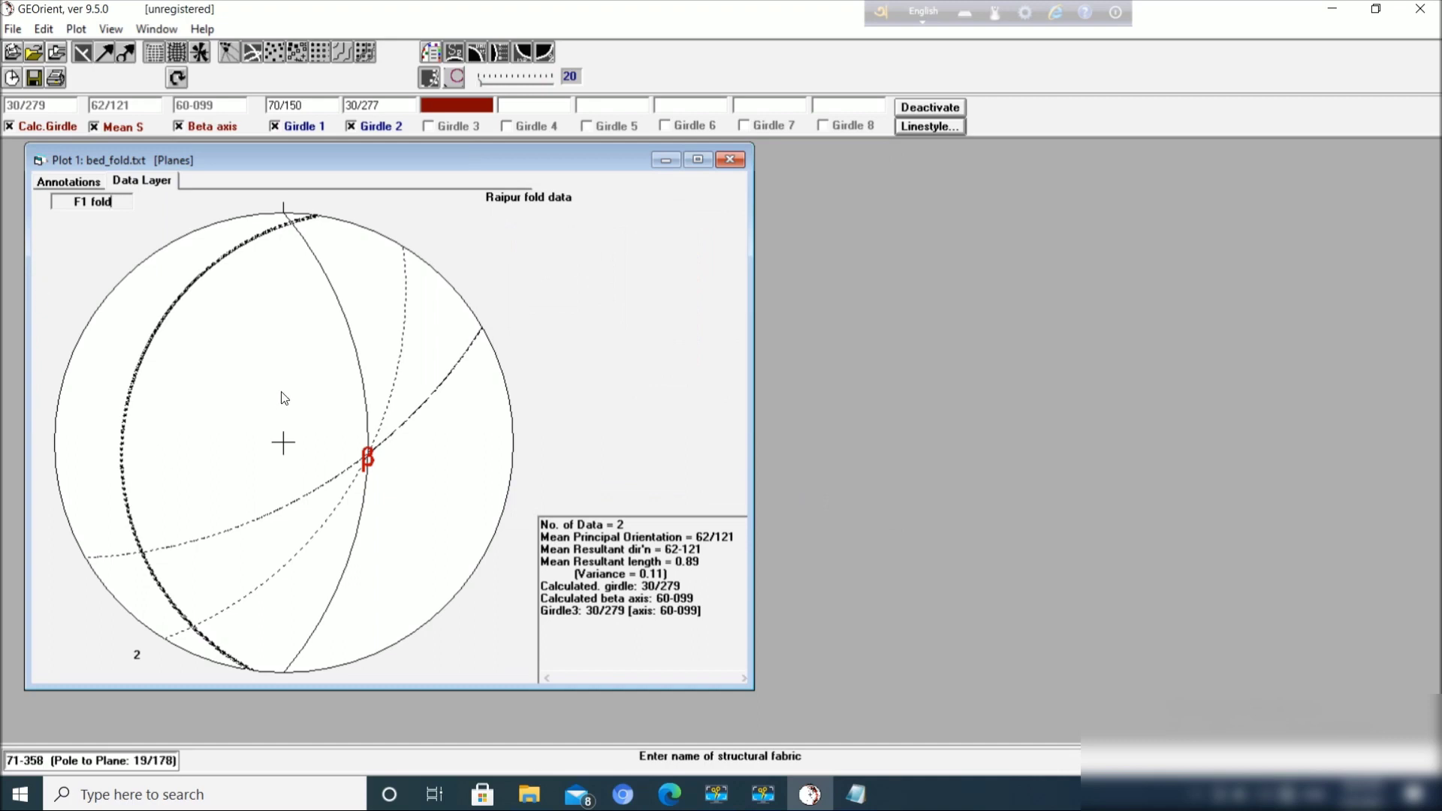
Hide Girdles 1 and 2, keep the calculated girdle shown, and widen the plot window
click(19, 129)
click(18, 129)
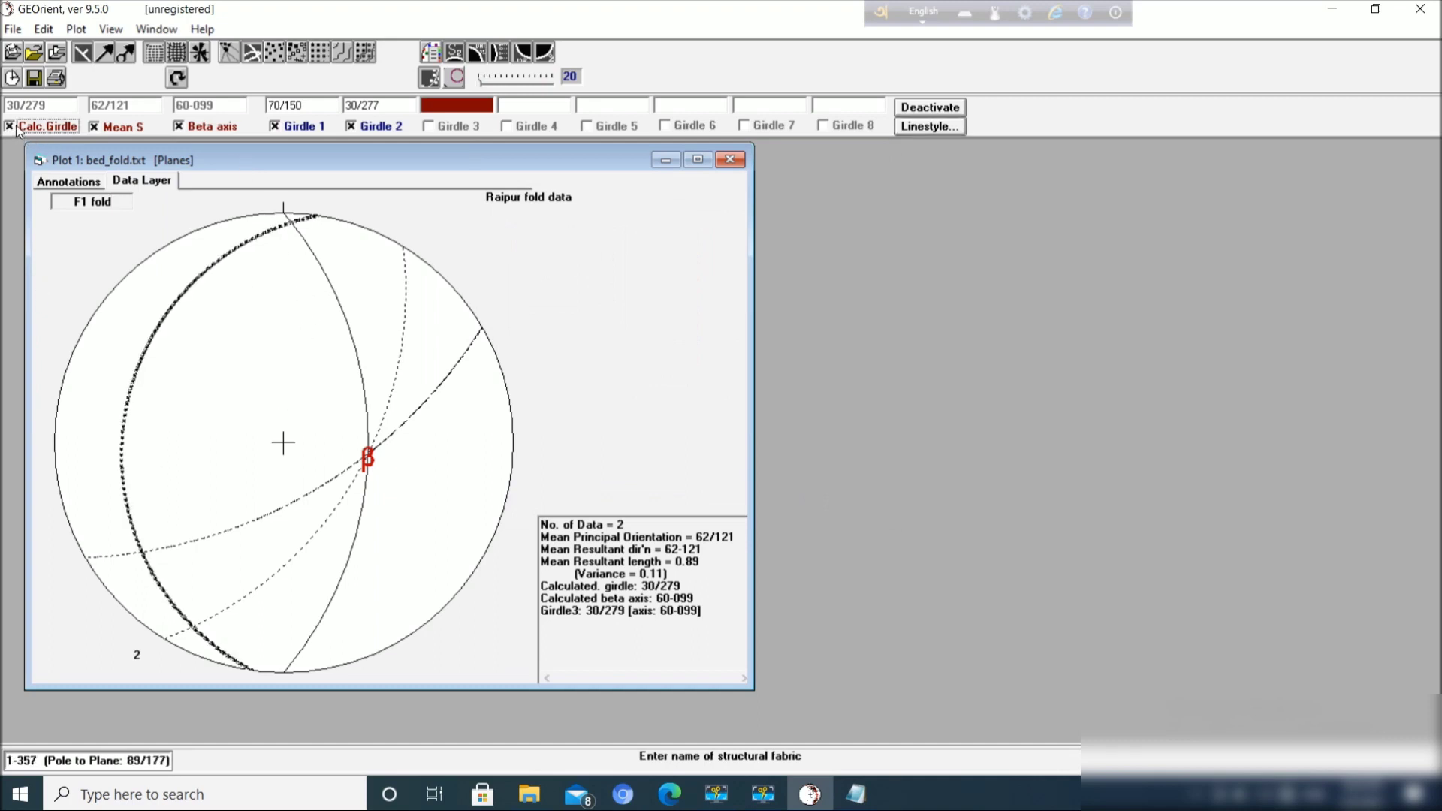
click(354, 128)
click(310, 127)
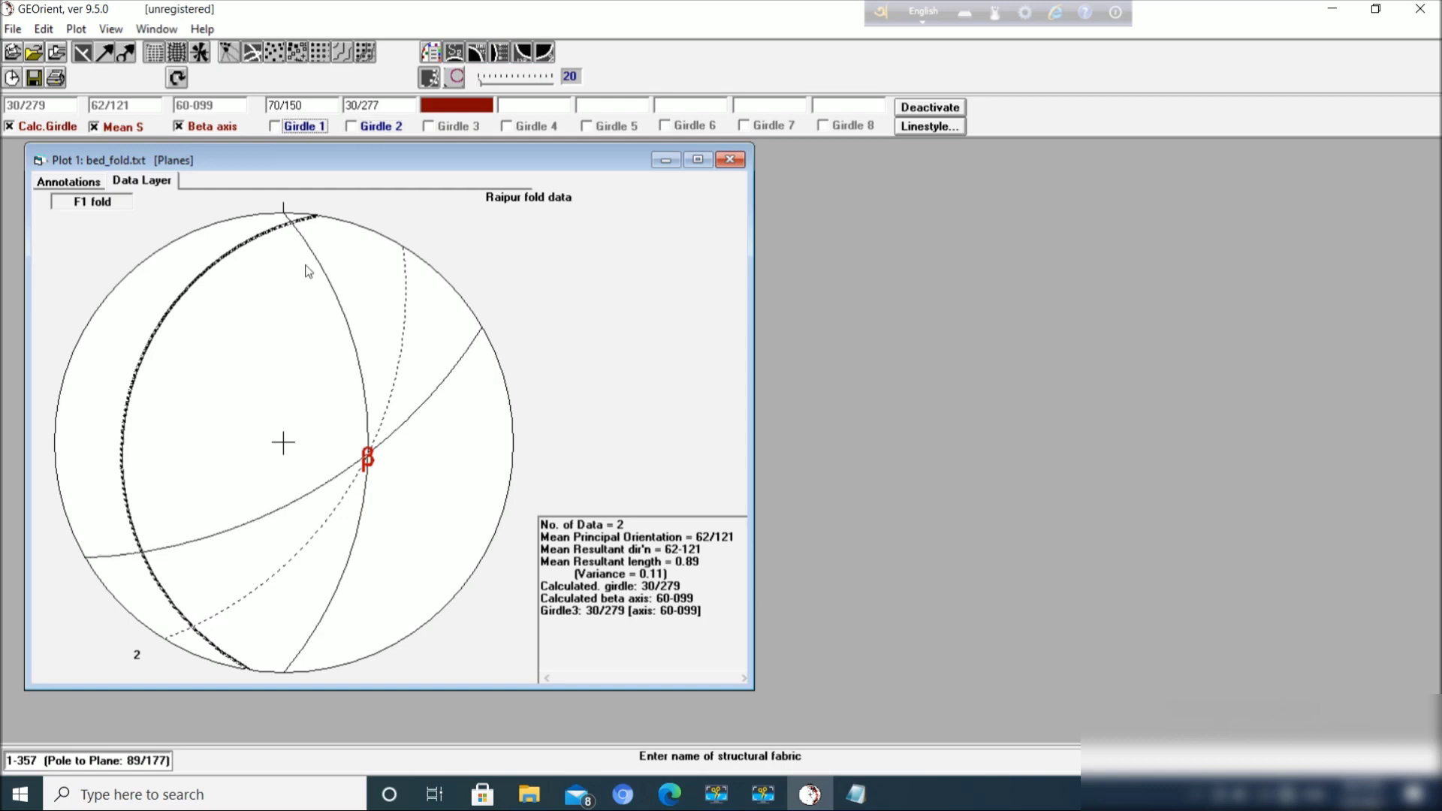
click(19, 130)
click(19, 130)
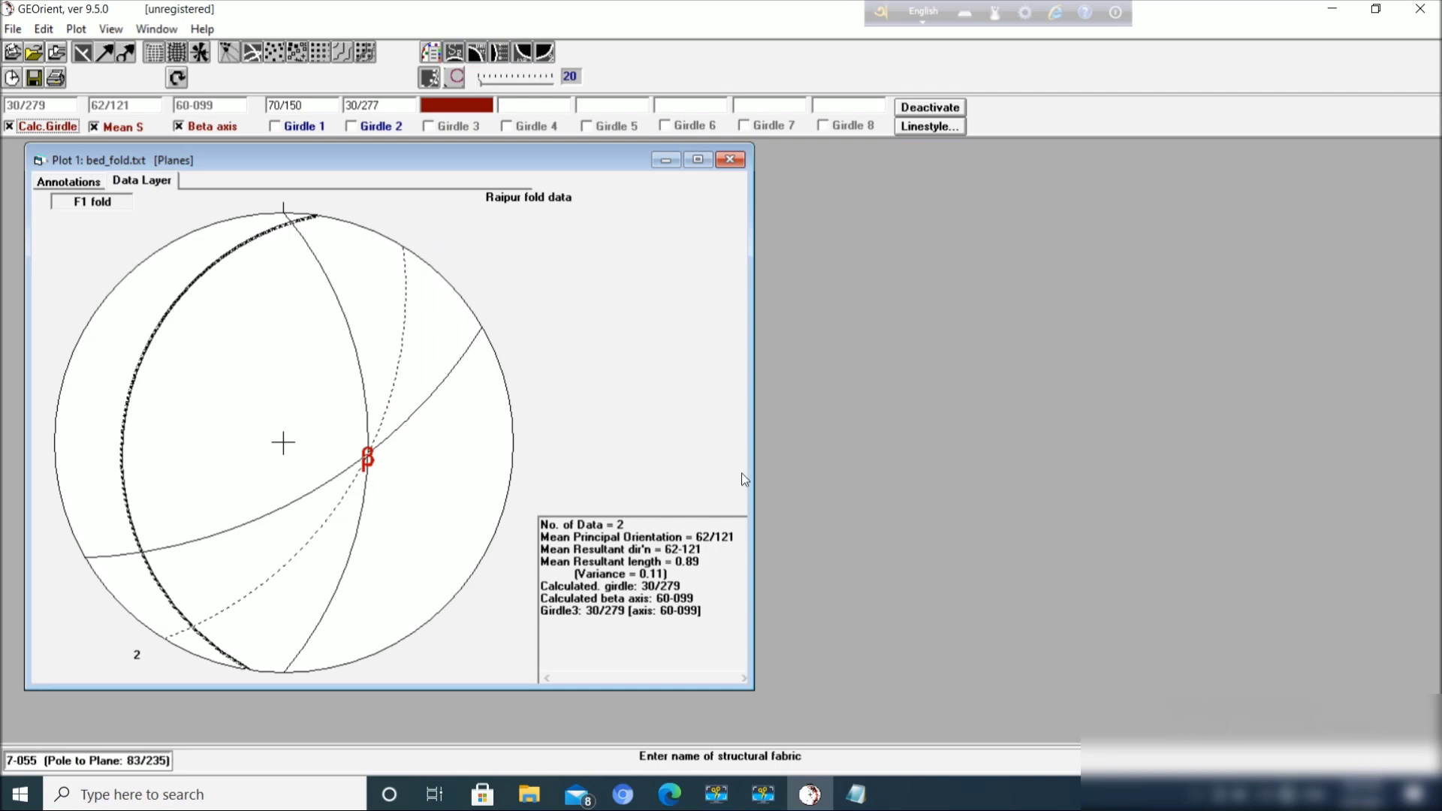
drag(749, 474, 780, 473)
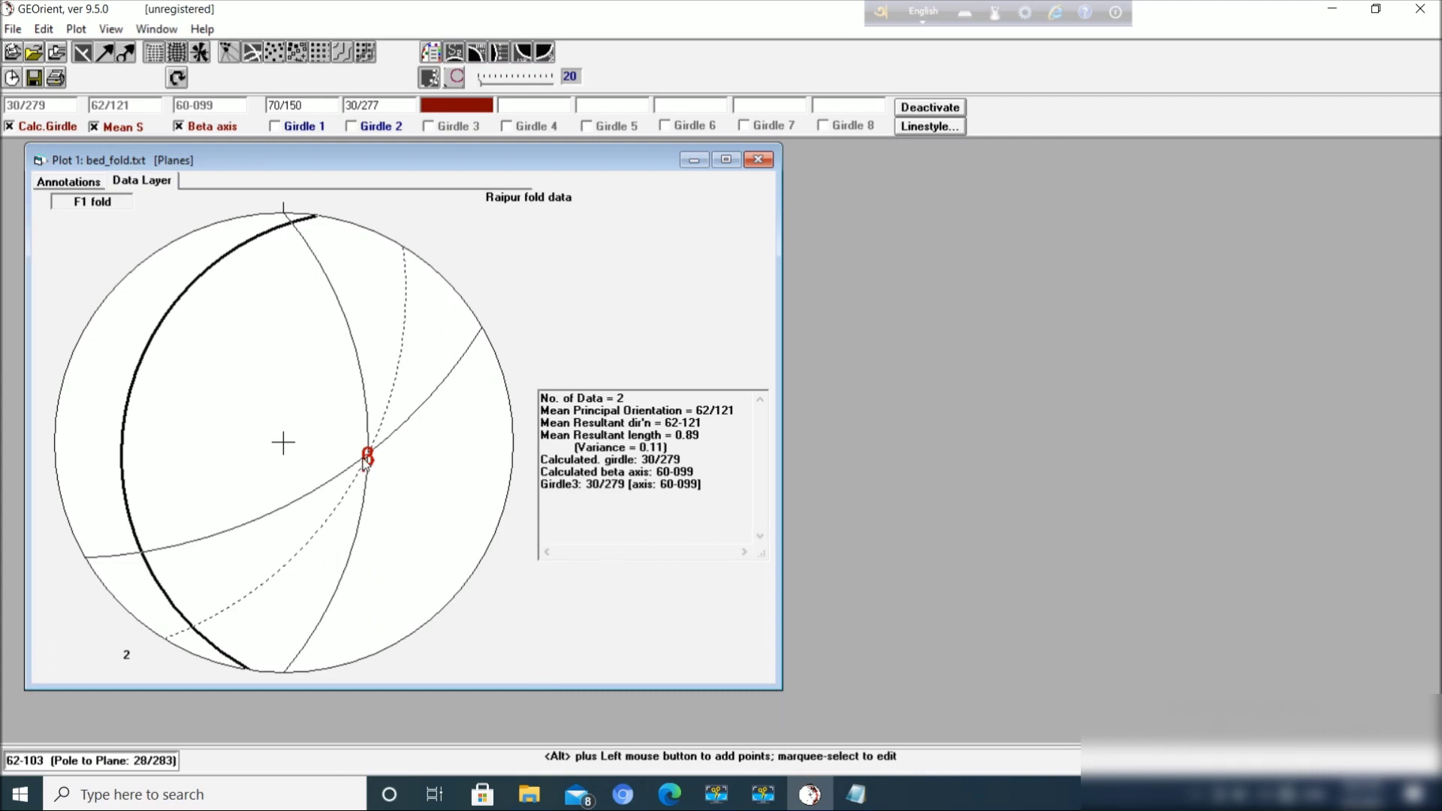
click(933, 127)
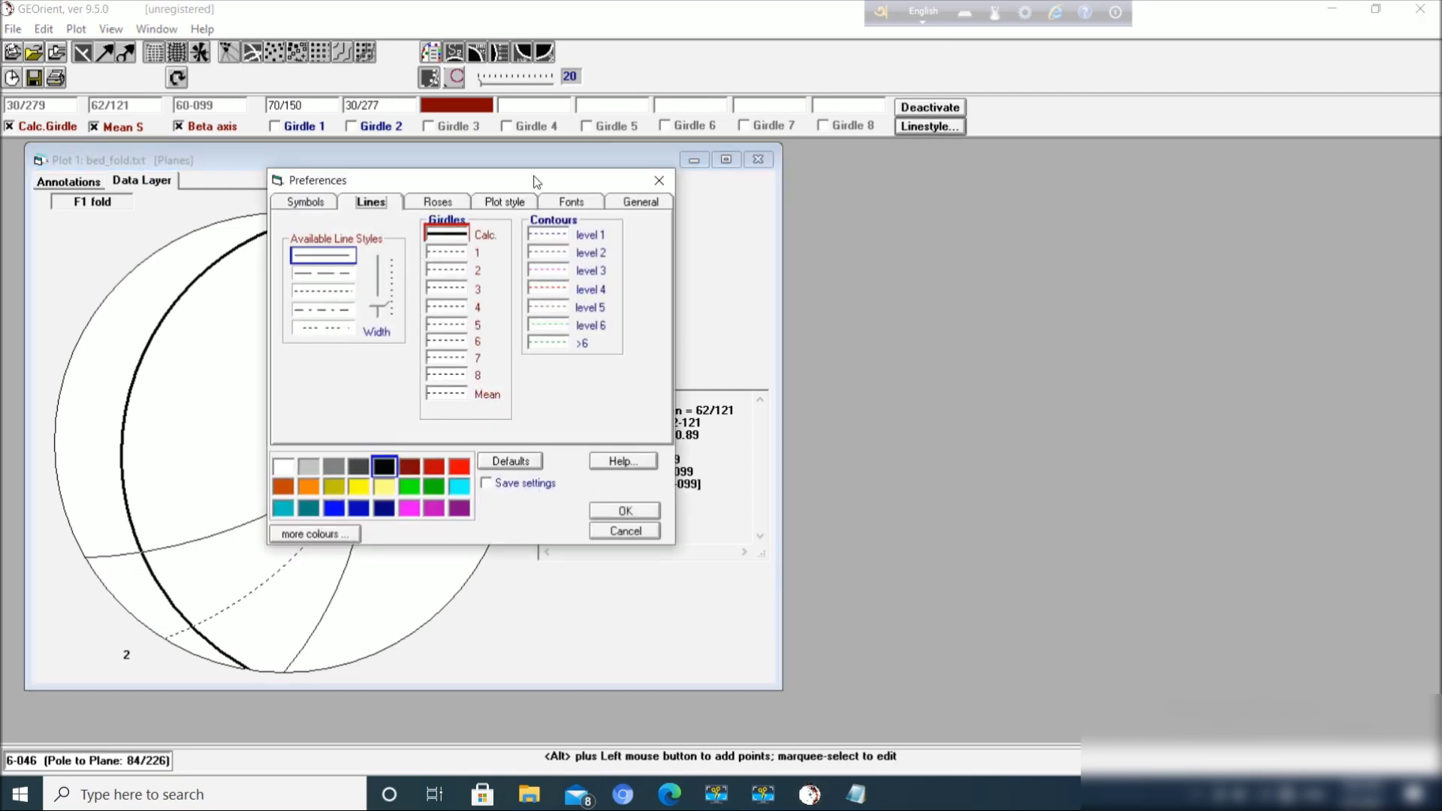
drag(549, 179, 840, 152)
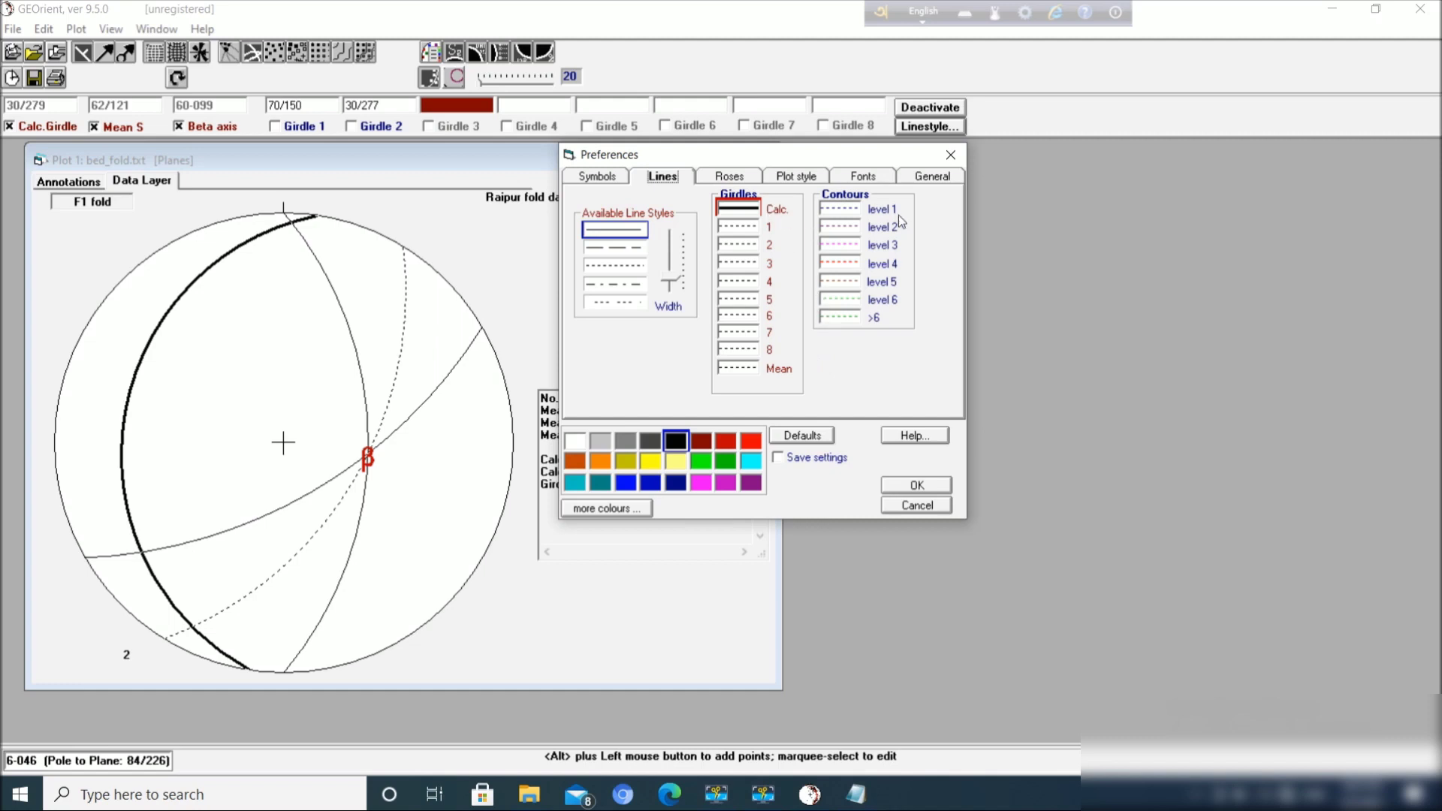
click(921, 485)
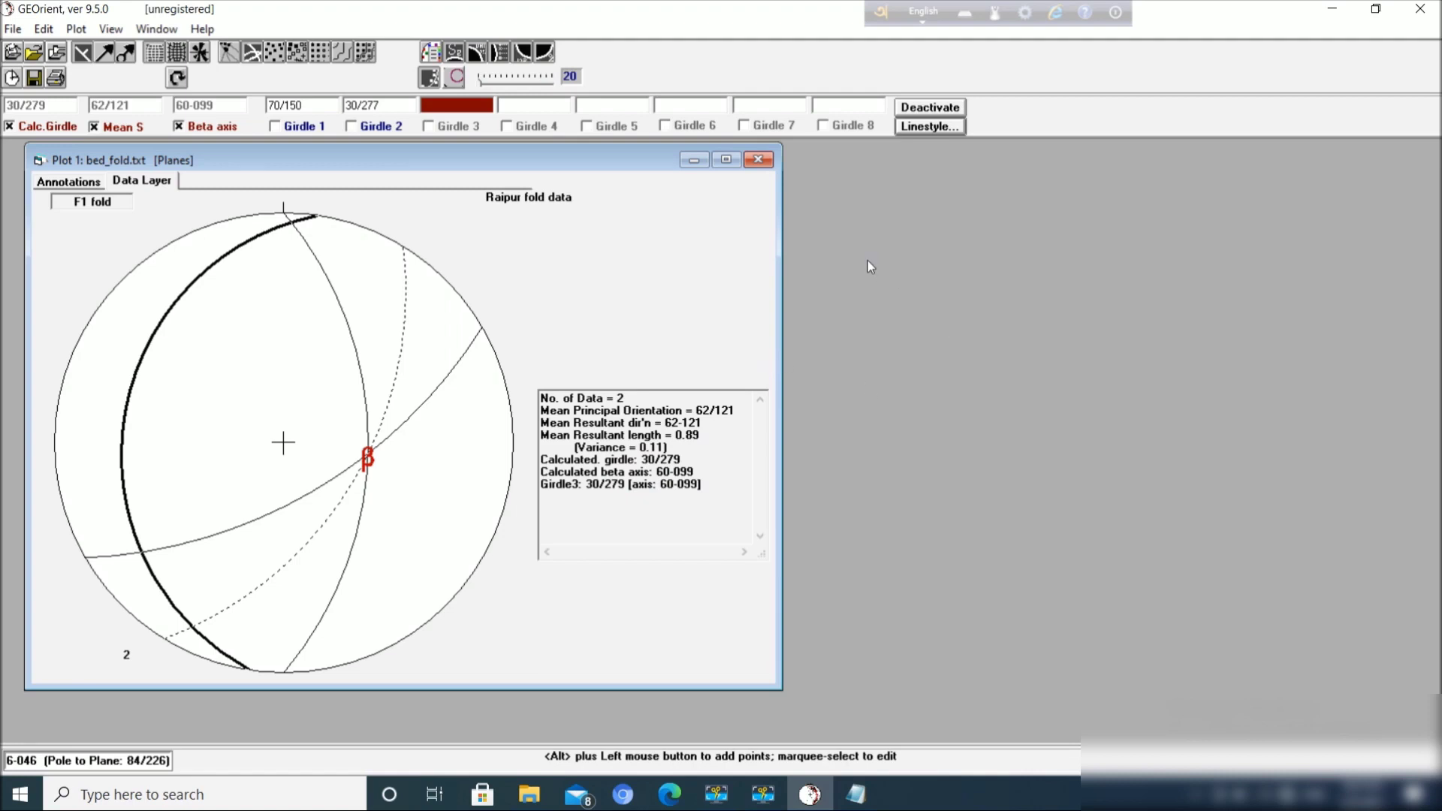